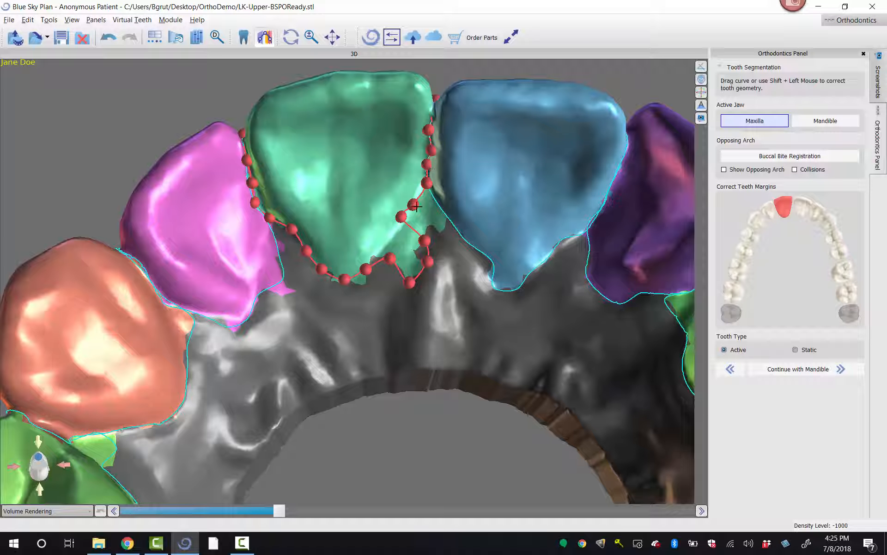
Redraw the palatal margins of the green right central incisor and the magenta right lateral incisor tightly along their crowns.
{"action": "left_click_drag", "start_coordinate": [347, 272], "coordinate": [345, 279], "text": "shift"}
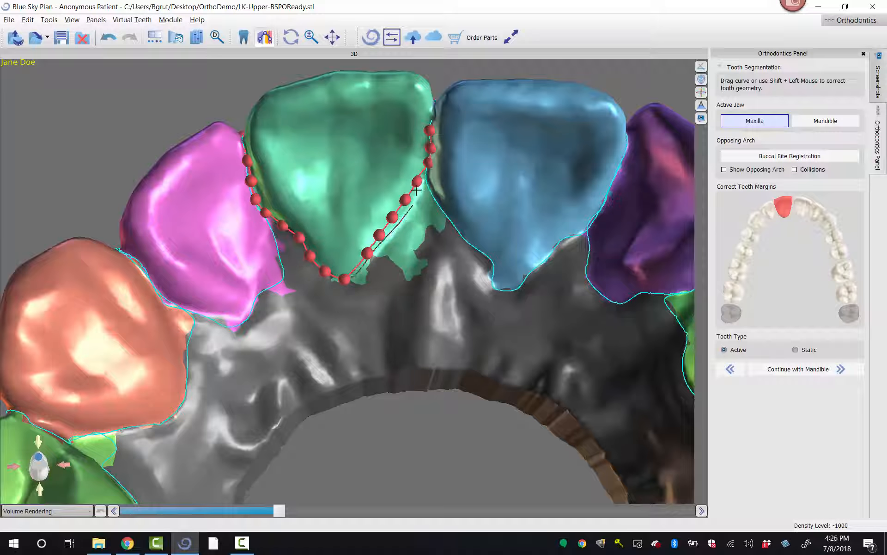
{"action": "left_click_drag", "start_coordinate": [429, 160], "coordinate": [370, 260], "text": "shift"}
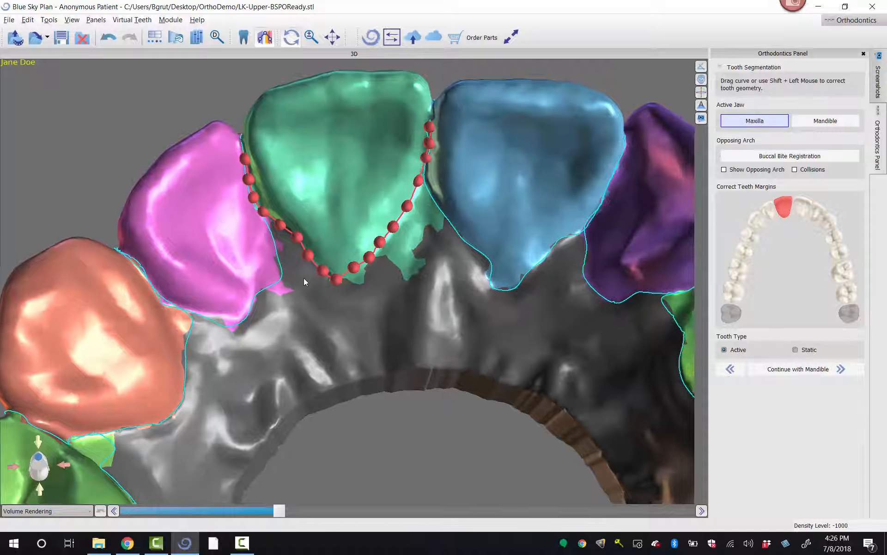
{"action": "left_click", "coordinate": [277, 273]}
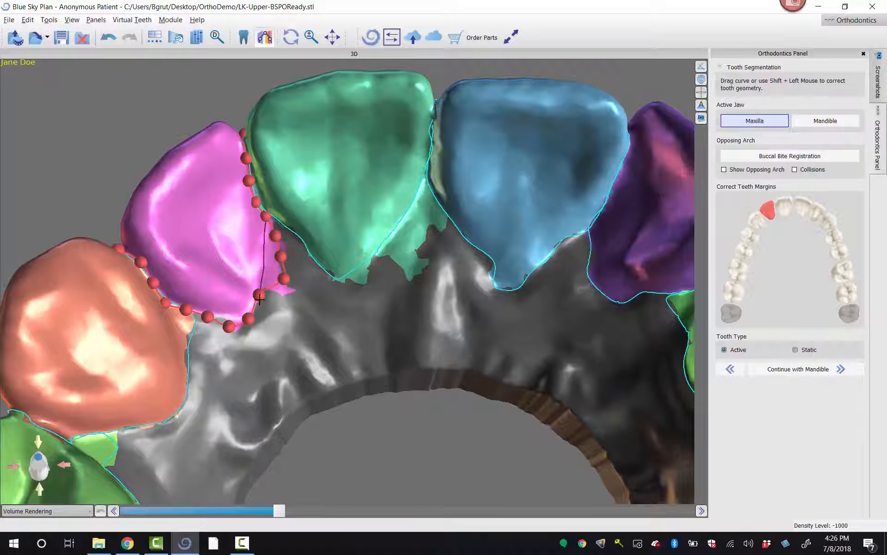
{"action": "mouse_move", "coordinate": [260, 298]}
{"action": "left_mouse_down", "text": "shift"}
{"action": "mouse_move", "coordinate": [229, 317]}
{"action": "mouse_move", "coordinate": [249, 312]}
{"action": "left_mouse_up", "text": "shift"}
Correct the palatal margins of the orange right canine and the green right first premolar, leaving out the excess between the teeth.
{"action": "middle_click_drag", "start_coordinate": [286, 329], "coordinate": [367, 234]}
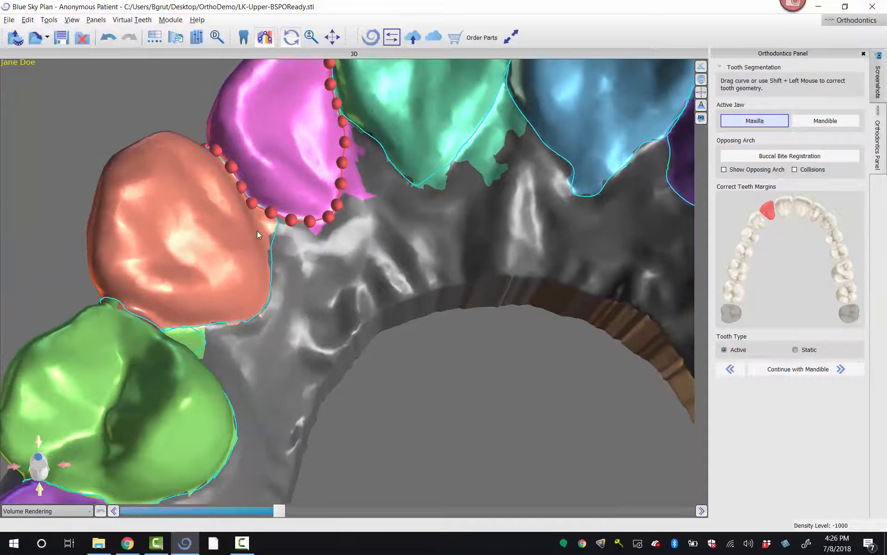
{"action": "left_click", "coordinate": [253, 222]}
{"action": "middle_click_drag", "start_coordinate": [315, 289], "coordinate": [347, 212]}
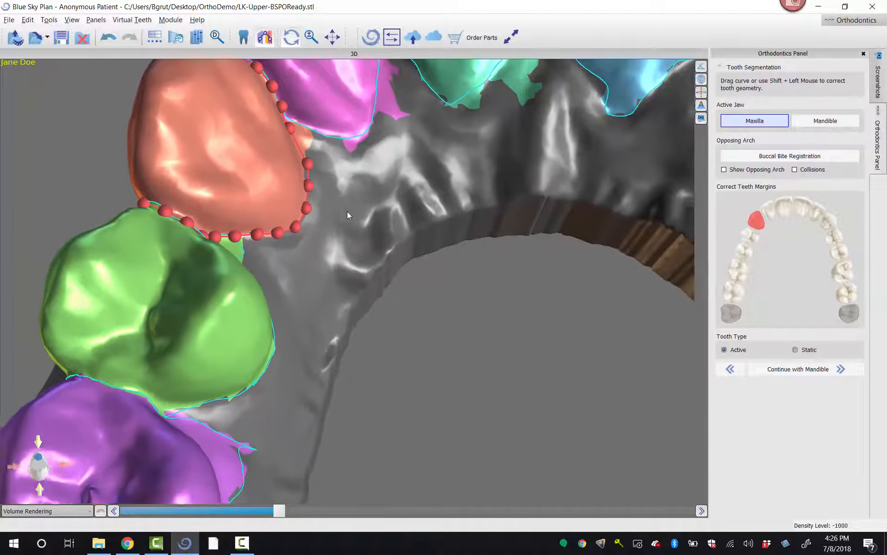
{"action": "left_click", "coordinate": [253, 308]}
{"action": "left_click_drag", "start_coordinate": [253, 306], "coordinate": [265, 288]}
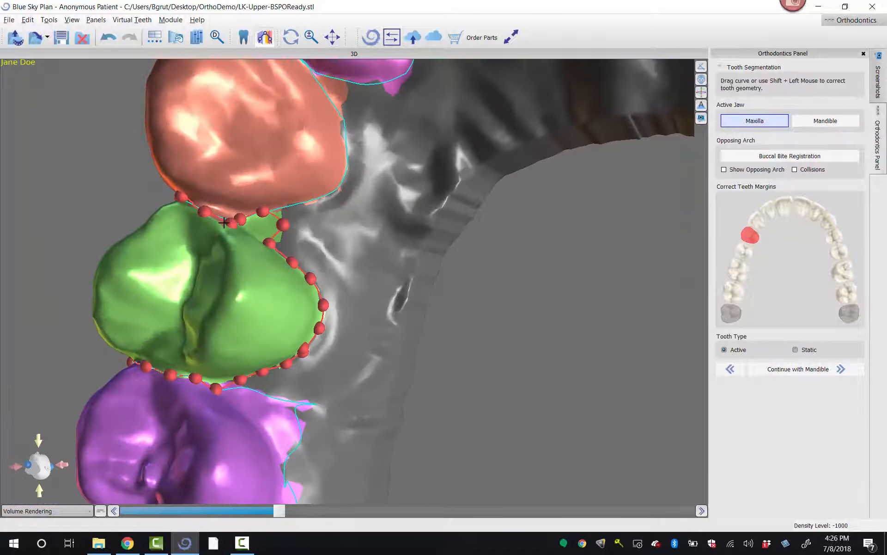
Redraw the palatal margin of the purple right second premolar and the distal margin of the blue right first molar.
{"action": "middle_click_drag", "start_coordinate": [365, 262], "coordinate": [426, 173]}
{"action": "mouse_move", "coordinate": [350, 396]}
{"action": "left_mouse_down"}
{"action": "mouse_move", "coordinate": [342, 375]}
{"action": "mouse_move", "coordinate": [375, 320]}
{"action": "mouse_move", "coordinate": [336, 324]}
{"action": "left_mouse_up"}
{"action": "left_click", "coordinate": [277, 340]}
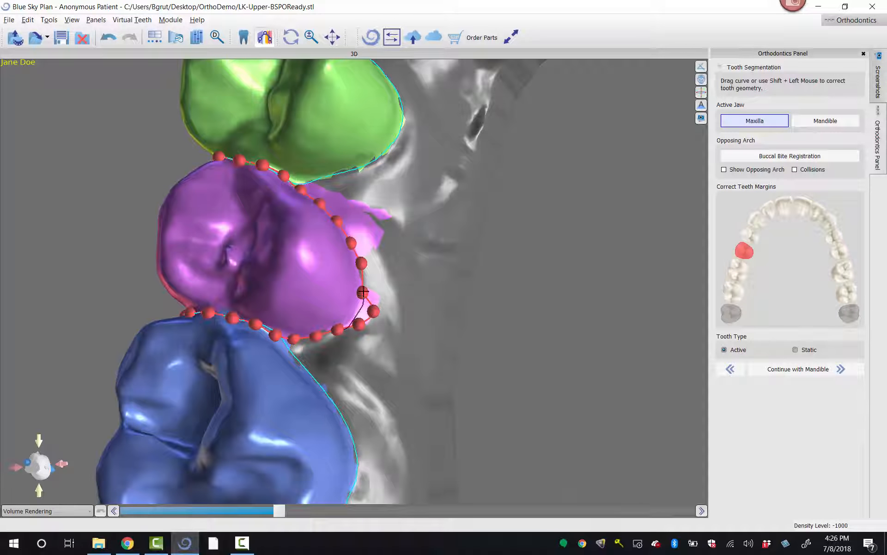
{"action": "left_click_drag", "start_coordinate": [363, 292], "coordinate": [362, 281], "text": "shift"}
{"action": "middle_click_drag", "start_coordinate": [380, 326], "coordinate": [449, 1]}
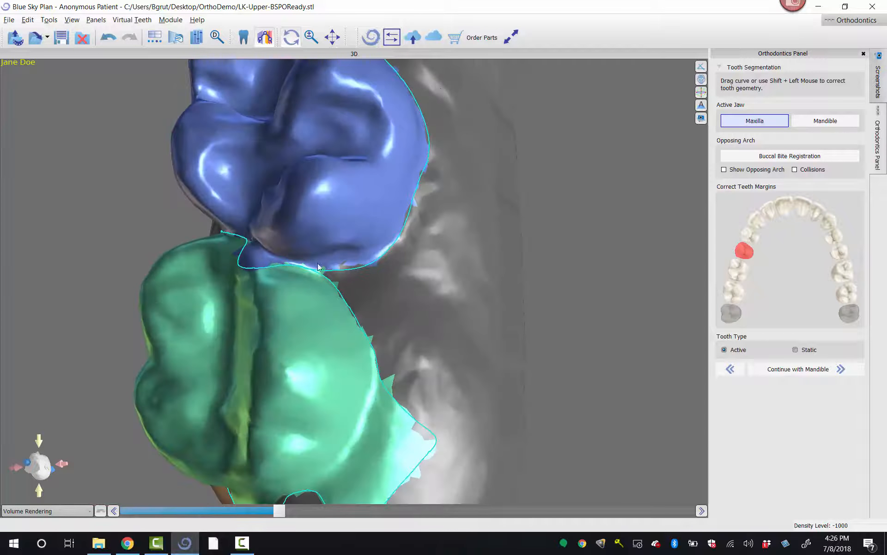
{"action": "left_click", "coordinate": [248, 261]}
Redraw the palatal and distal margins of the teal right second molar to exclude the gum tissue behind it.
{"action": "middle_click_drag", "start_coordinate": [386, 279], "coordinate": [358, 198]}
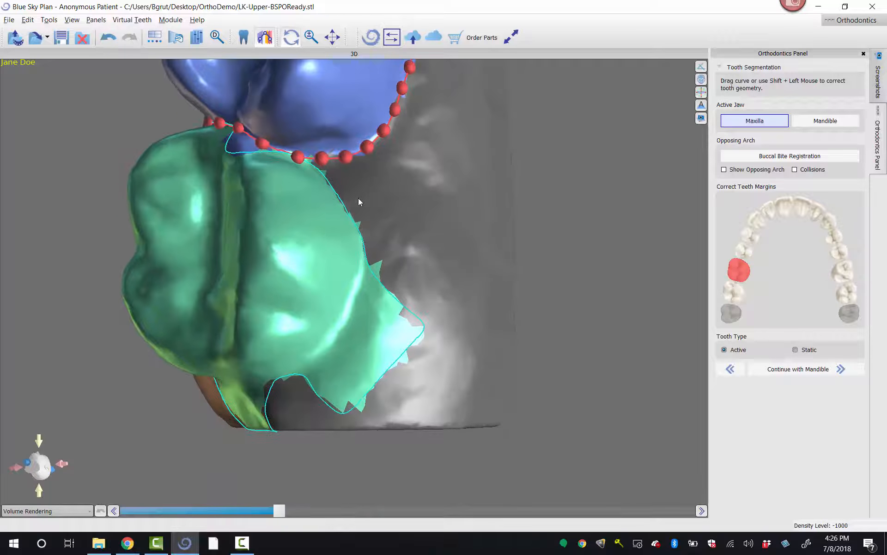
{"action": "left_click", "coordinate": [365, 270]}
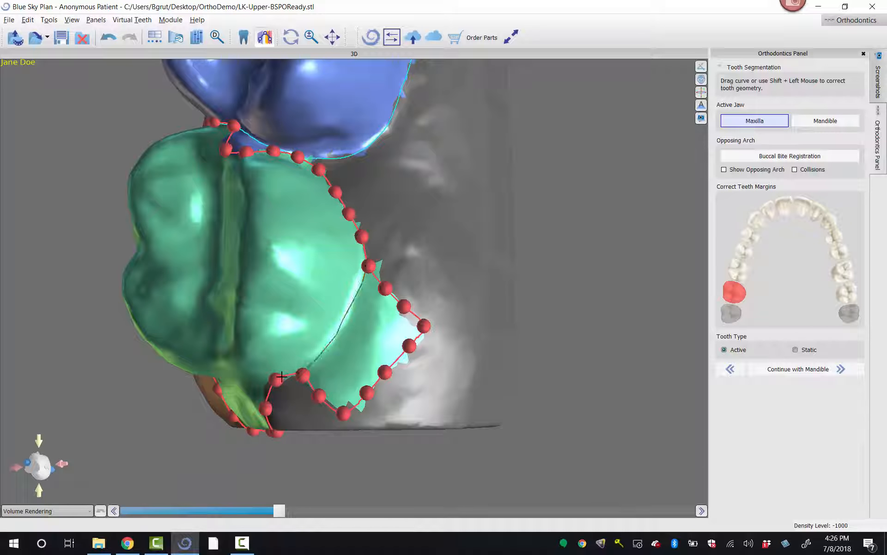
{"action": "left_click_drag", "start_coordinate": [282, 377], "coordinate": [276, 379], "text": "shift"}
{"action": "left_click_drag", "start_coordinate": [98, 382], "coordinate": [314, 285]}
{"action": "middle_click_drag", "start_coordinate": [313, 286], "coordinate": [333, 217]}
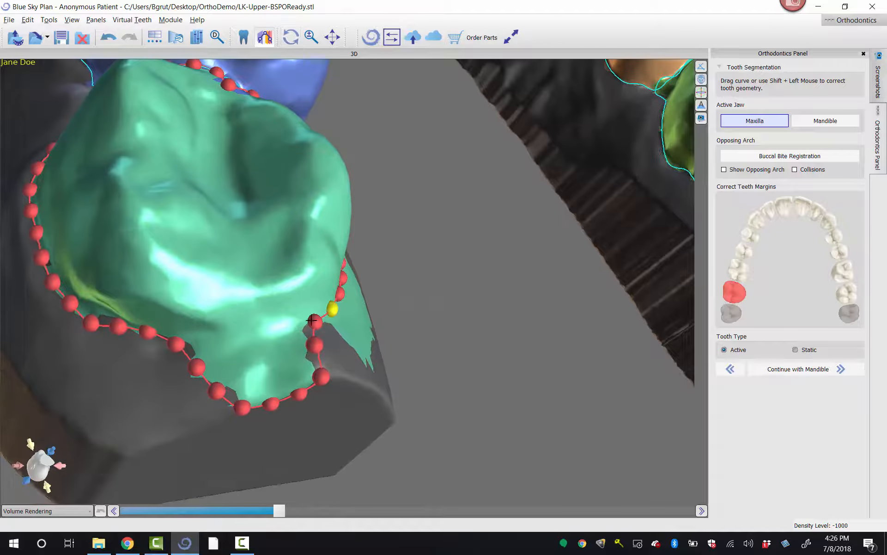
{"action": "left_click_drag", "start_coordinate": [127, 335], "coordinate": [148, 347], "text": "shift"}
{"action": "middle_click_drag", "start_coordinate": [148, 348], "coordinate": [309, 313]}
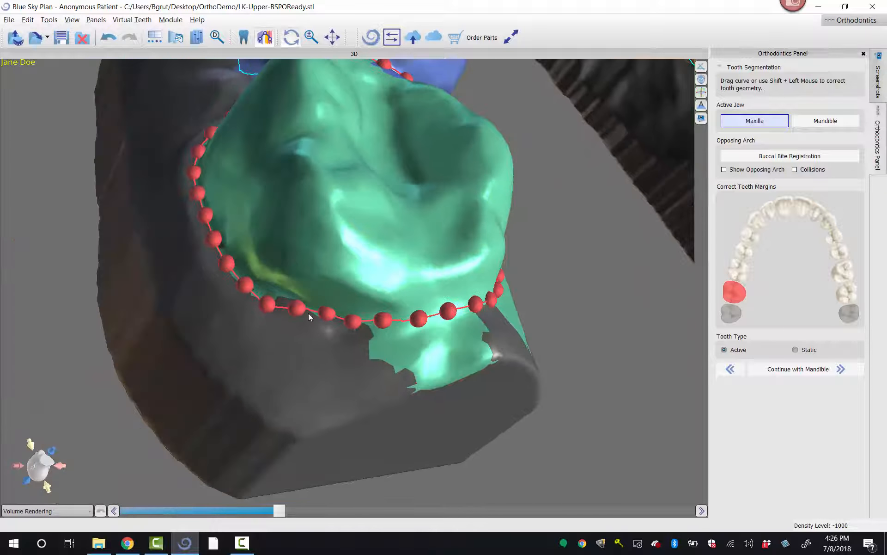
Refine the buccal margin of the teal right second molar up to its contact with the blue molar.
{"action": "left_click_drag", "start_coordinate": [179, 135], "coordinate": [264, 343]}
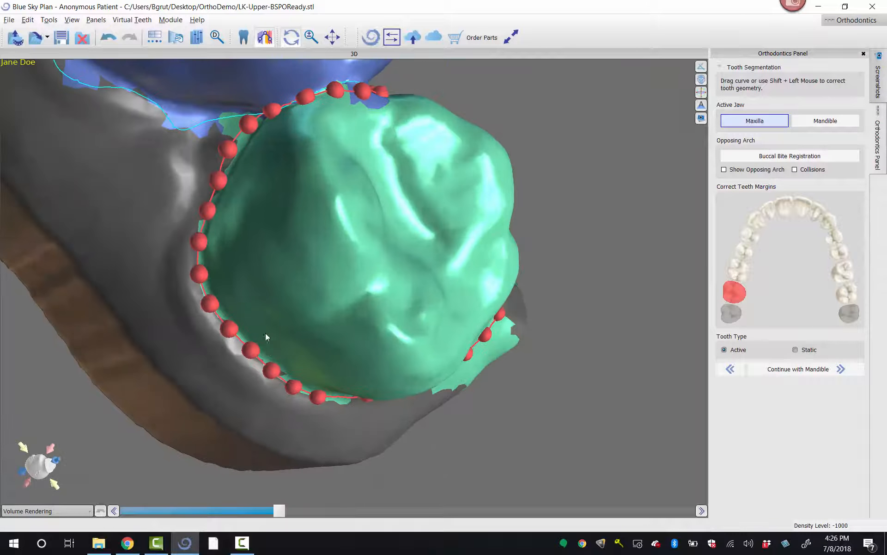
{"action": "scroll", "coordinate": [218, 275], "scroll_direction": "down", "scroll_amount": 2}
{"action": "left_click_drag", "start_coordinate": [217, 275], "coordinate": [233, 259]}
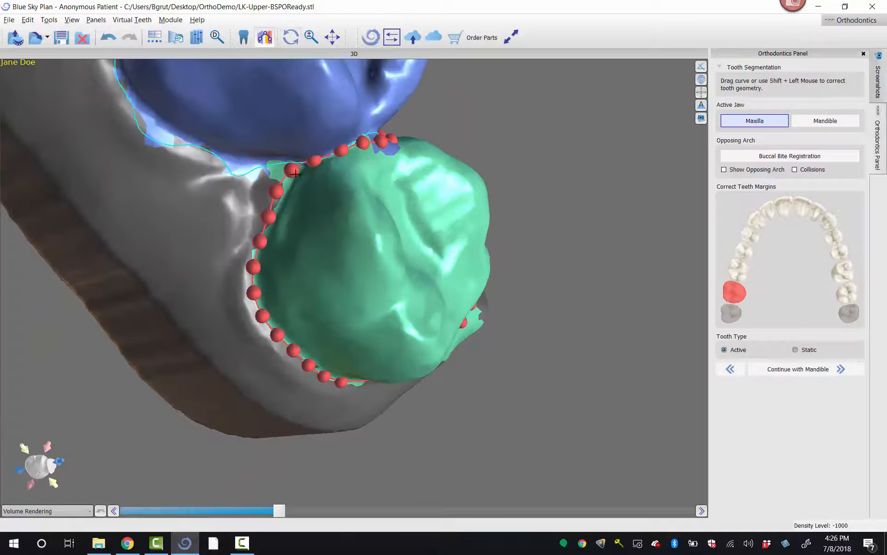
{"action": "left_click_drag", "start_coordinate": [214, 218], "coordinate": [225, 147]}
Tighten the buccal margin of the blue right first molar along the gumline to exclude the surplus gum area.
{"action": "left_click", "coordinate": [225, 148]}
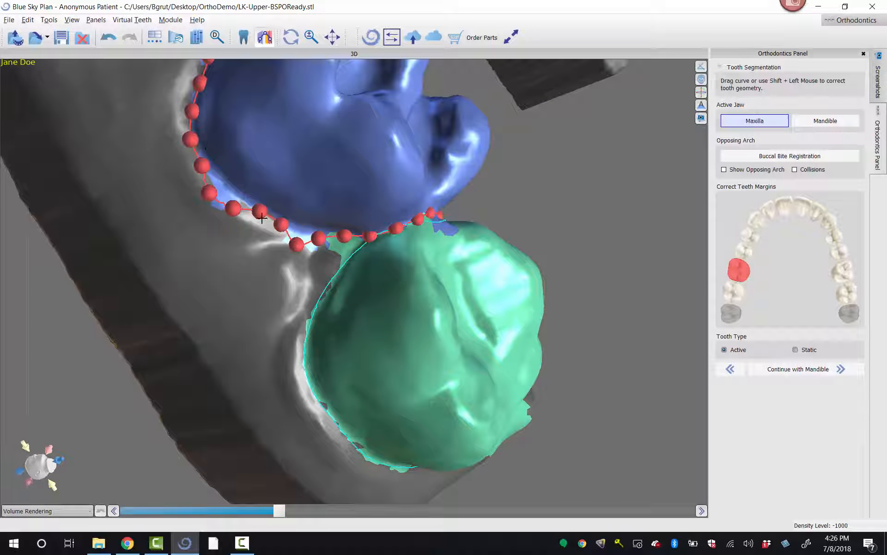
{"action": "mouse_move", "coordinate": [279, 225]}
{"action": "left_mouse_down"}
{"action": "mouse_move", "coordinate": [285, 252]}
{"action": "mouse_move", "coordinate": [265, 223]}
{"action": "left_mouse_up"}
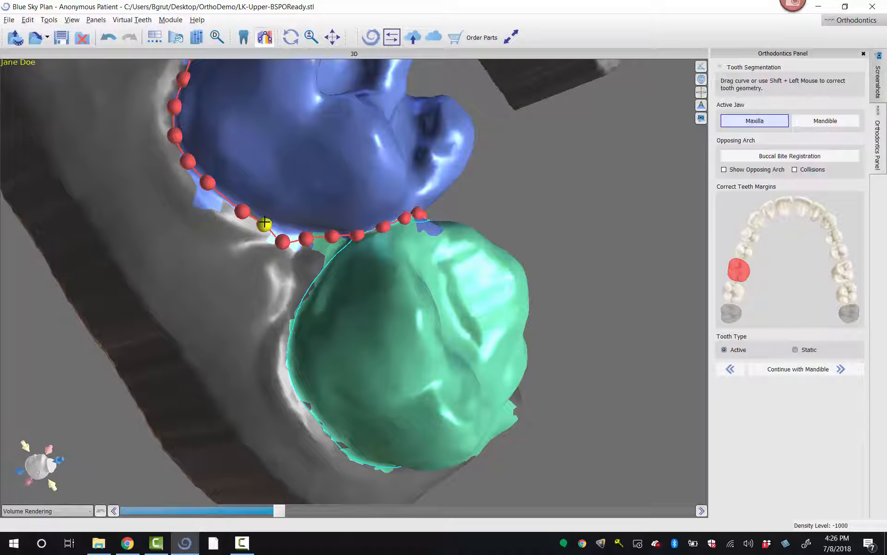
{"action": "left_click_drag", "start_coordinate": [321, 239], "coordinate": [303, 238]}
Redraw the buccal margin of the purple right second premolar along its gumline.
{"action": "middle_click_drag", "start_coordinate": [141, 138], "coordinate": [231, 262]}
{"action": "left_click", "coordinate": [231, 261]}
{"action": "left_click_drag", "start_coordinate": [252, 314], "coordinate": [252, 269]}
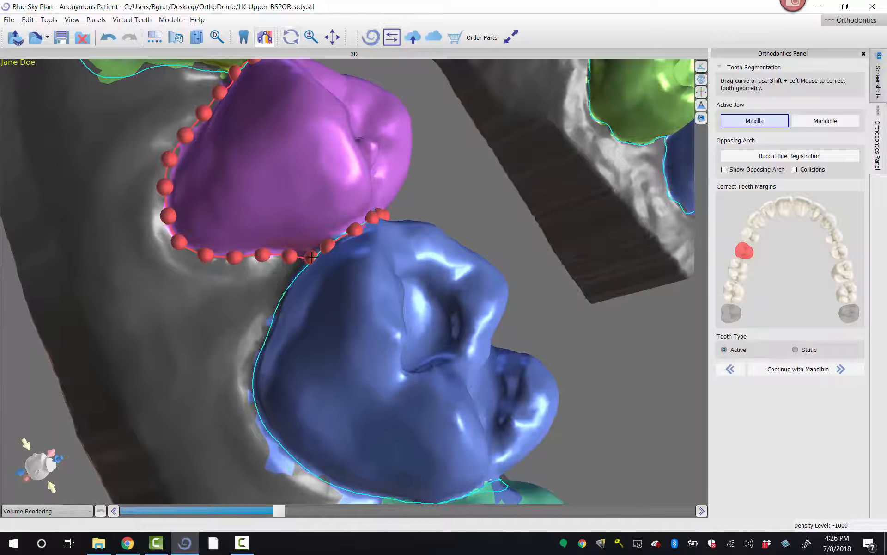
{"action": "left_click_drag", "start_coordinate": [151, 136], "coordinate": [251, 185]}
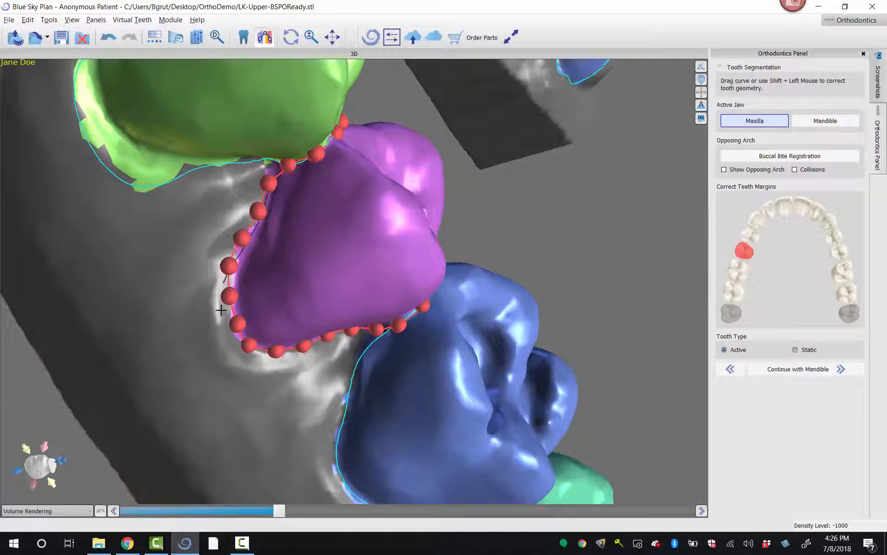
{"action": "left_click_drag", "start_coordinate": [220, 299], "coordinate": [237, 318]}
Redraw the buccal margin of the green right first premolar closer to the crown, cutting off the gum overlap.
{"action": "left_click_drag", "start_coordinate": [562, 172], "coordinate": [495, 175]}
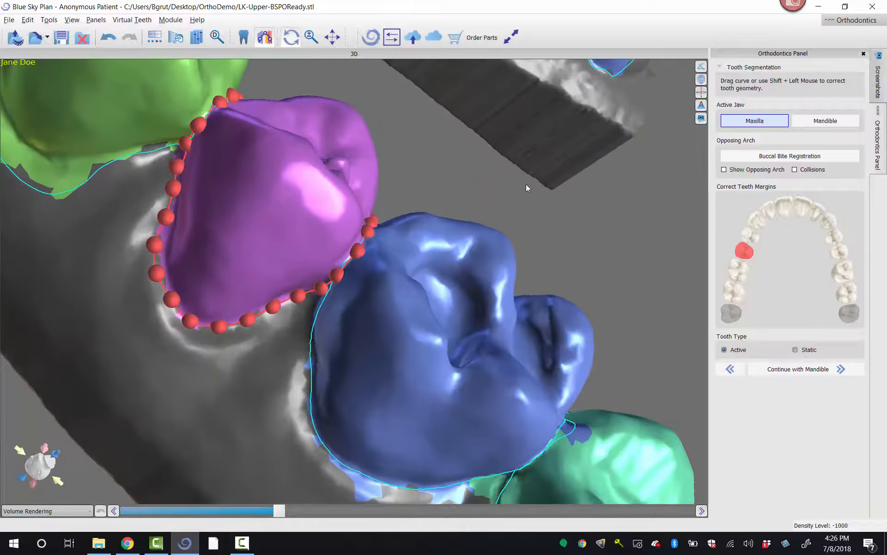
{"action": "middle_click_drag", "start_coordinate": [494, 176], "coordinate": [647, 206]}
{"action": "left_click", "coordinate": [218, 150]}
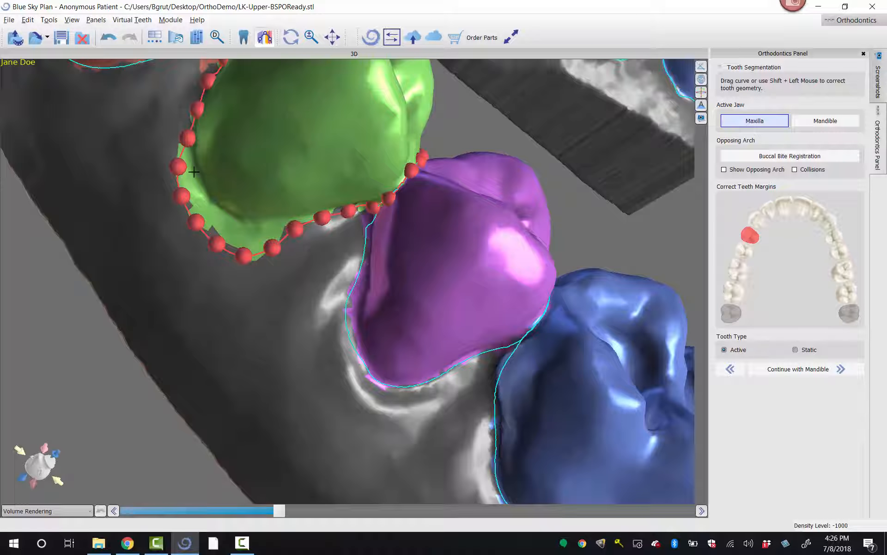
{"action": "left_click_drag", "start_coordinate": [342, 216], "coordinate": [358, 211], "text": "shift"}
Correct the facial margin of the orange right canine along the gumline beside the green premolar.
{"action": "middle_click_drag", "start_coordinate": [296, 257], "coordinate": [363, 399]}
{"action": "left_click", "coordinate": [310, 291]}
{"action": "left_click_drag", "start_coordinate": [310, 286], "coordinate": [339, 269]}
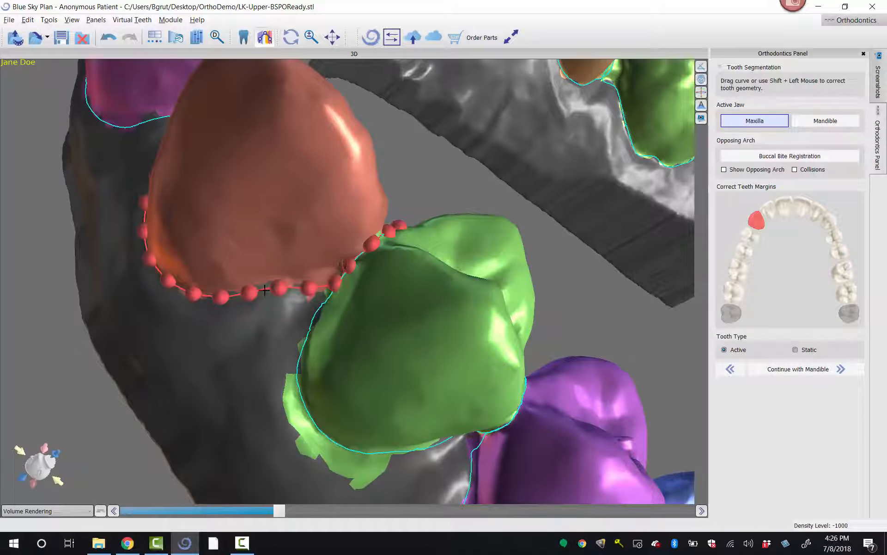
Redraw the facial margin of the magenta right lateral incisor to follow the edge of its crown.
{"action": "middle_click_drag", "start_coordinate": [170, 340], "coordinate": [317, 401]}
{"action": "left_click_drag", "start_coordinate": [339, 295], "coordinate": [410, 309]}
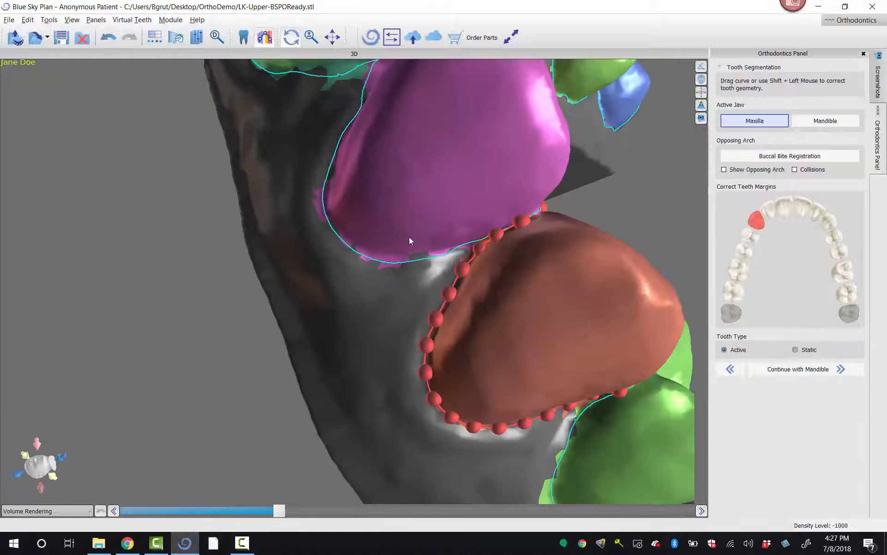
{"action": "left_click", "coordinate": [409, 237]}
{"action": "left_click_drag", "start_coordinate": [259, 245], "coordinate": [397, 208]}
{"action": "left_click_drag", "start_coordinate": [446, 194], "coordinate": [430, 202], "text": "shift"}
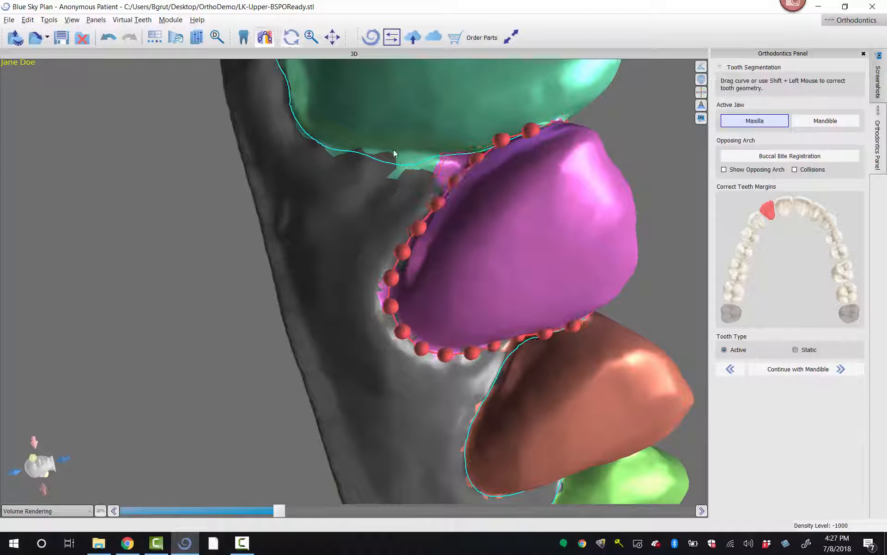
Tighten the facial margin of the green right central incisor on both its lateral incisor side and its midline side.
{"action": "left_click", "coordinate": [377, 163]}
{"action": "middle_click_drag", "start_coordinate": [296, 203], "coordinate": [326, 245]}
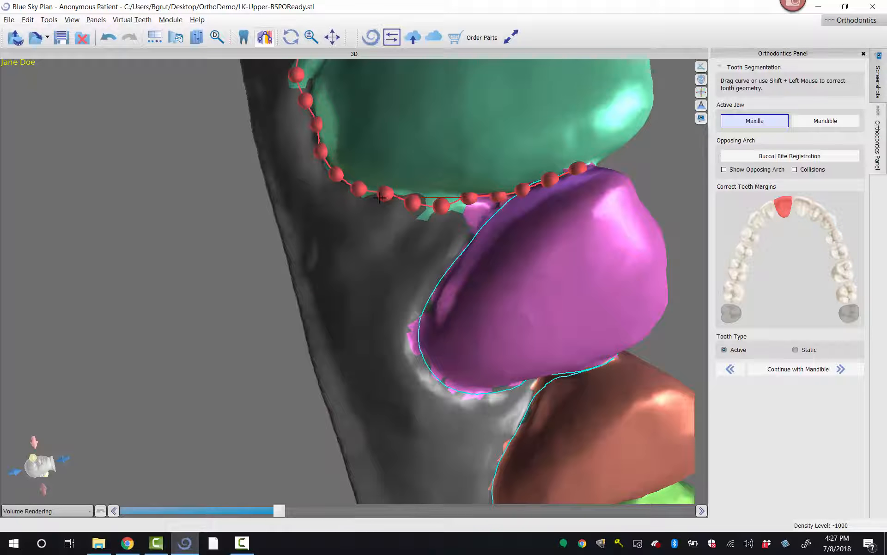
{"action": "left_click_drag", "start_coordinate": [224, 243], "coordinate": [472, 243]}
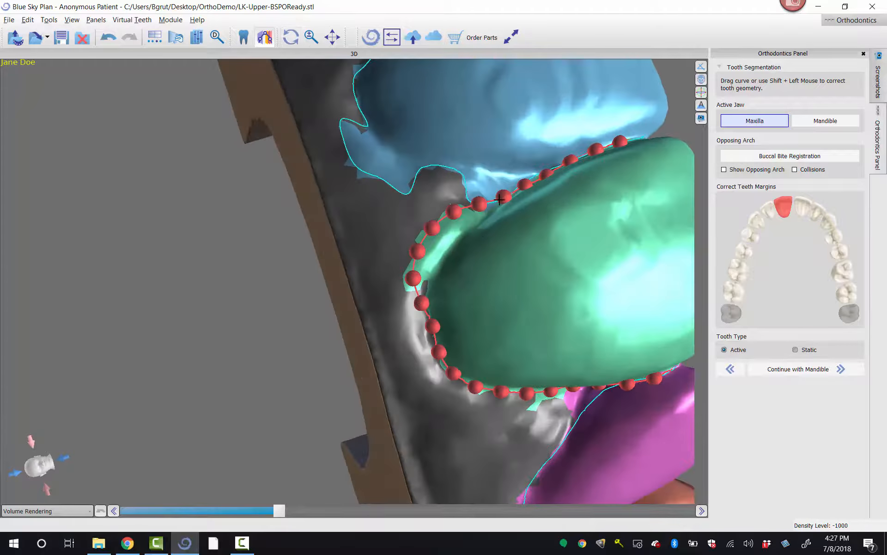
Redraw the facial margin of the blue left central incisor, cutting off the gum flaps at both of its sides.
{"action": "left_click", "coordinate": [398, 149]}
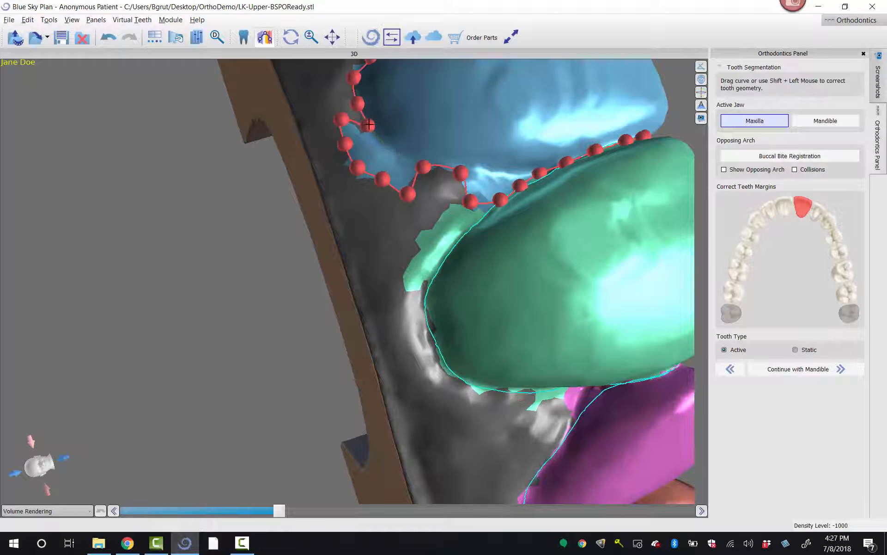
{"action": "left_click_drag", "start_coordinate": [527, 172], "coordinate": [529, 171], "text": "shift"}
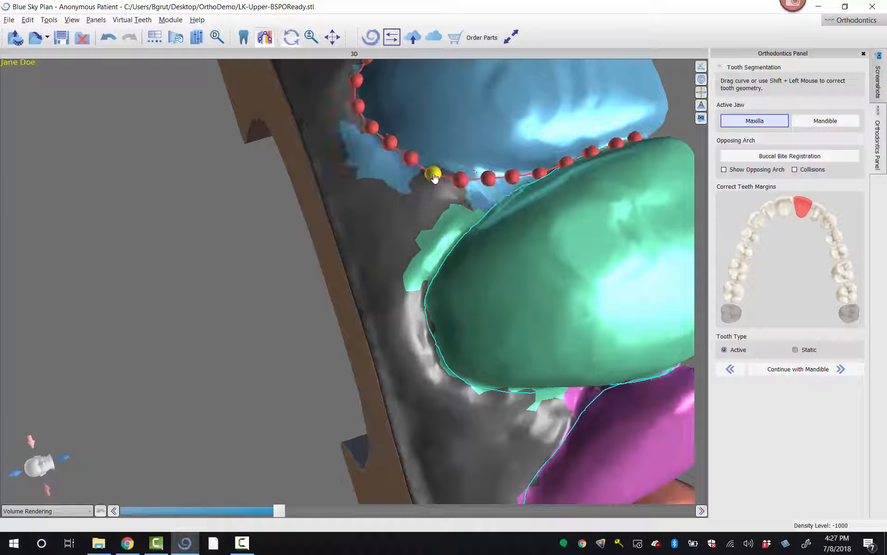
{"action": "left_click_drag", "start_coordinate": [434, 175], "coordinate": [490, 172]}
{"action": "left_click_drag", "start_coordinate": [296, 166], "coordinate": [347, 268]}
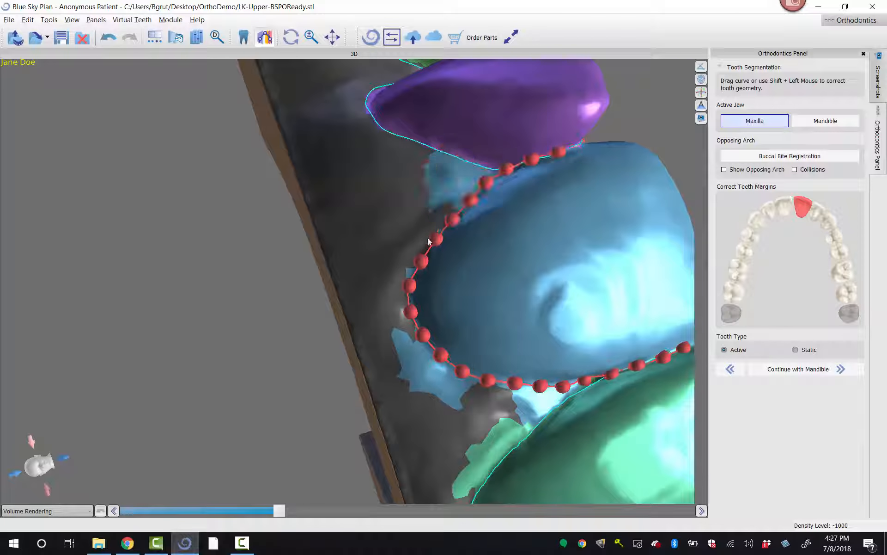
Correct the buccal margin of the green left first molar where it meets the orange premolar.
{"action": "left_click_drag", "start_coordinate": [388, 171], "coordinate": [355, 389]}
{"action": "left_click_drag", "start_coordinate": [392, 244], "coordinate": [381, 280]}
{"action": "left_click_drag", "start_coordinate": [292, 166], "coordinate": [344, 312]}
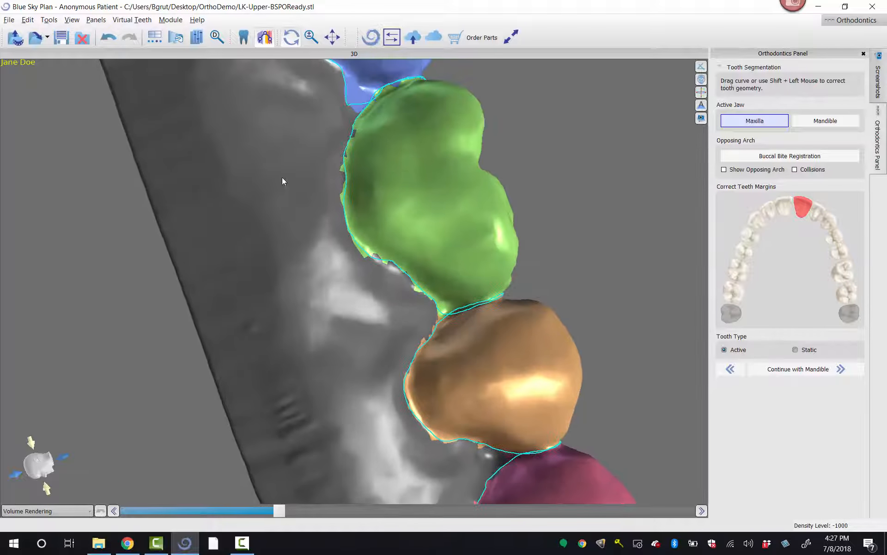
{"action": "left_click_drag", "start_coordinate": [285, 186], "coordinate": [286, 185]}
{"action": "left_click", "coordinate": [466, 322]}
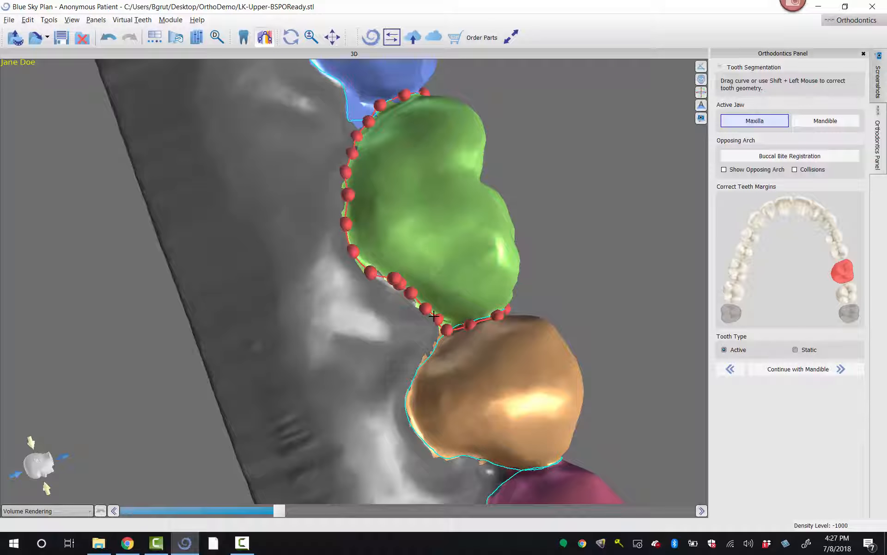
Extend the margin of the blue left second molar around the uncovered distal part of its crown.
{"action": "left_click_drag", "start_coordinate": [295, 235], "coordinate": [321, 316]}
{"action": "left_click", "coordinate": [441, 302]}
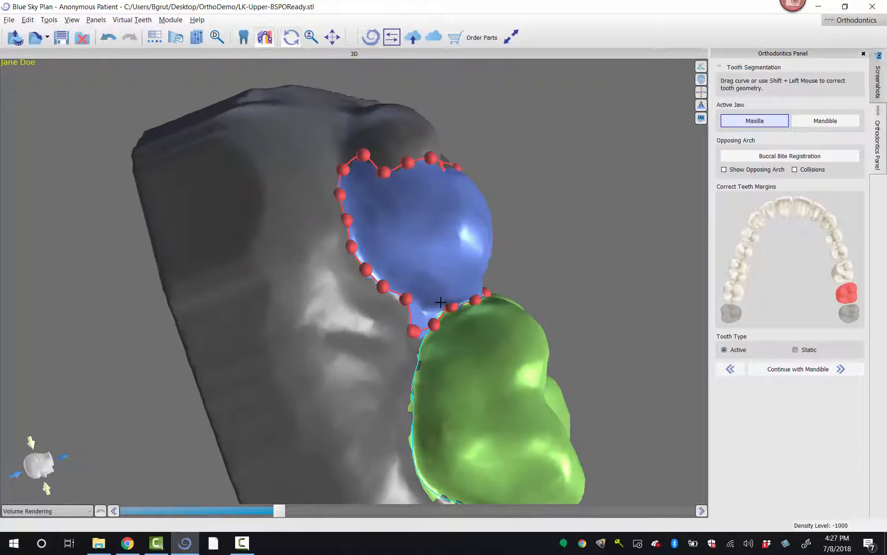
{"action": "left_click_drag", "start_coordinate": [420, 110], "coordinate": [327, 255]}
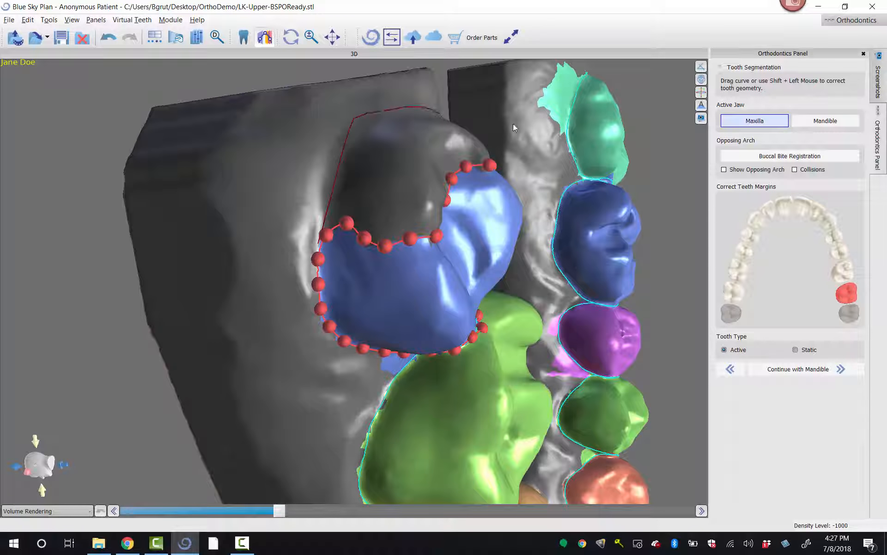
{"action": "mouse_move", "coordinate": [513, 123]}
{"action": "left_mouse_down", "text": "shift"}
{"action": "mouse_move", "coordinate": [489, 160]}
{"action": "mouse_move", "coordinate": [546, 198]}
{"action": "mouse_move", "coordinate": [446, 248]}
{"action": "mouse_move", "coordinate": [418, 227]}
{"action": "mouse_move", "coordinate": [561, 120]}
{"action": "mouse_move", "coordinate": [437, 299]}
{"action": "mouse_move", "coordinate": [502, 328]}
{"action": "mouse_move", "coordinate": [475, 373]}
{"action": "left_mouse_up", "text": "shift"}
Inspect the margins of the left central incisor, lateral incisor and canine from the palatal and facial sides.
{"action": "left_click", "coordinate": [456, 337]}
{"action": "left_click", "coordinate": [525, 356]}
{"action": "left_click", "coordinate": [352, 346]}
{"action": "left_click", "coordinate": [561, 121]}
{"action": "left_click", "coordinate": [511, 289]}
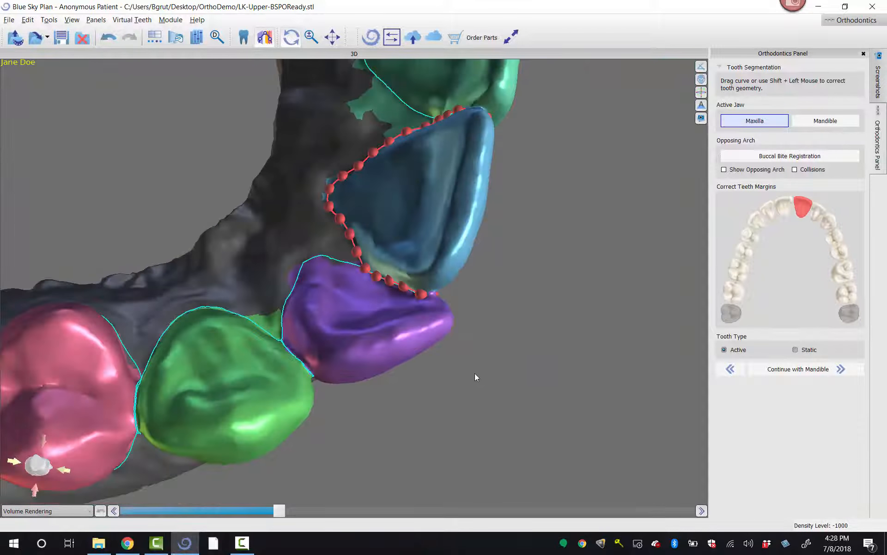
{"action": "left_click_drag", "start_coordinate": [391, 394], "coordinate": [271, 381]}
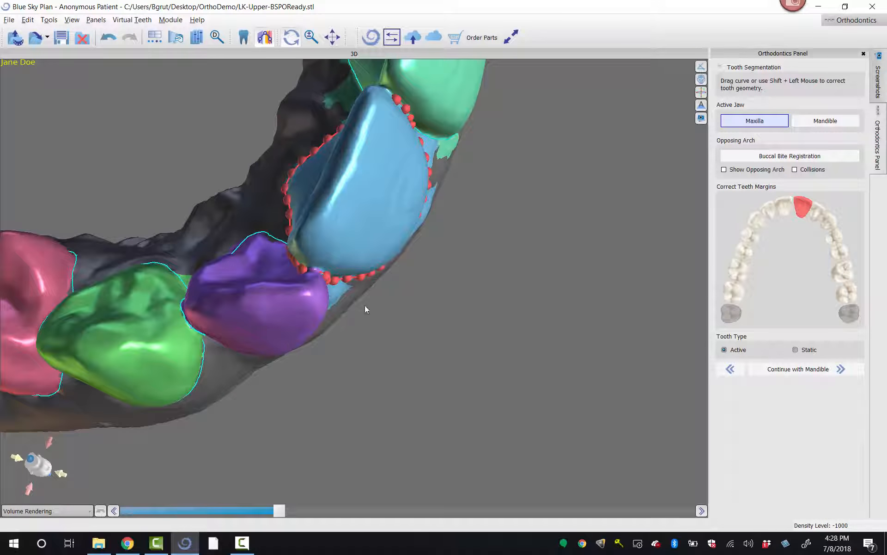
{"action": "left_click_drag", "start_coordinate": [375, 322], "coordinate": [387, 351]}
{"action": "left_click", "coordinate": [387, 354]}
{"action": "left_click_drag", "start_coordinate": [434, 388], "coordinate": [418, 272]}
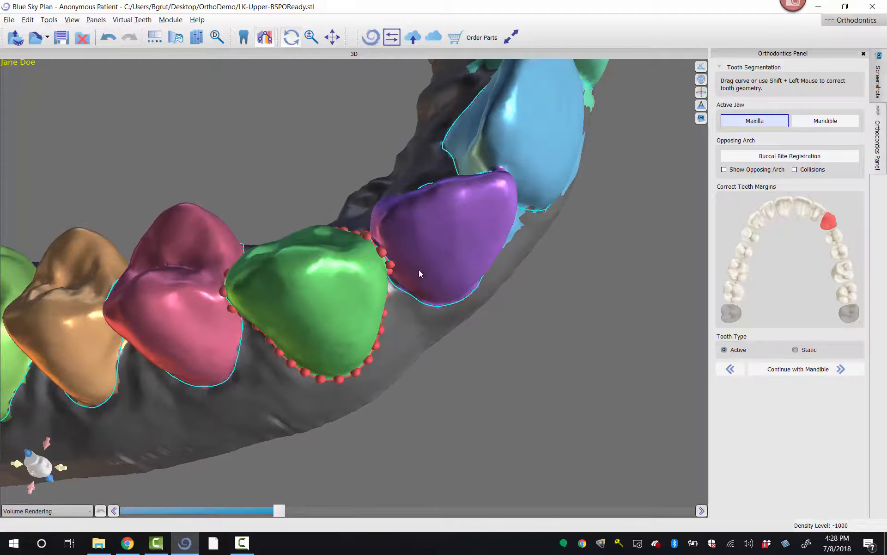
Pull the margins of the purple left lateral incisor and the blue left central incisor onto the contact point between their crowns.
{"action": "left_click", "coordinate": [390, 273]}
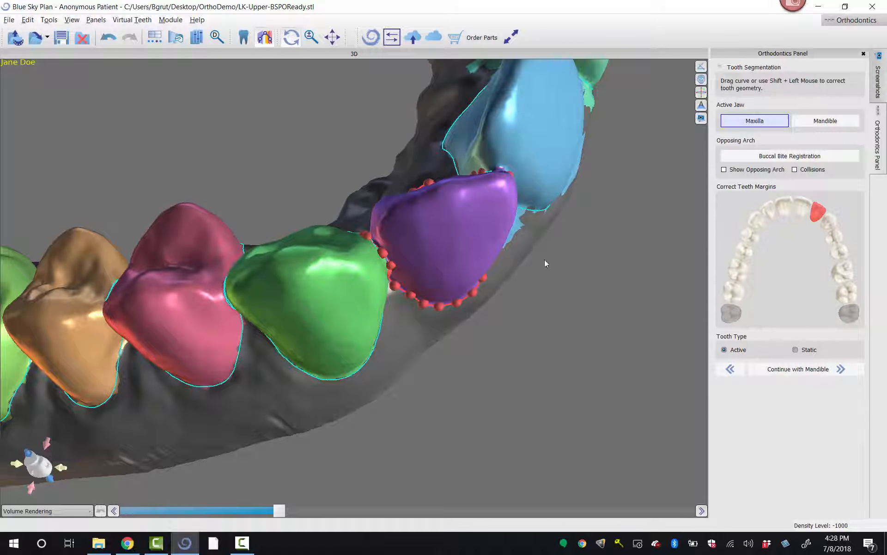
{"action": "left_click_drag", "start_coordinate": [545, 262], "coordinate": [455, 353]}
{"action": "scroll", "coordinate": [483, 346], "scroll_direction": "up", "scroll_amount": 5}
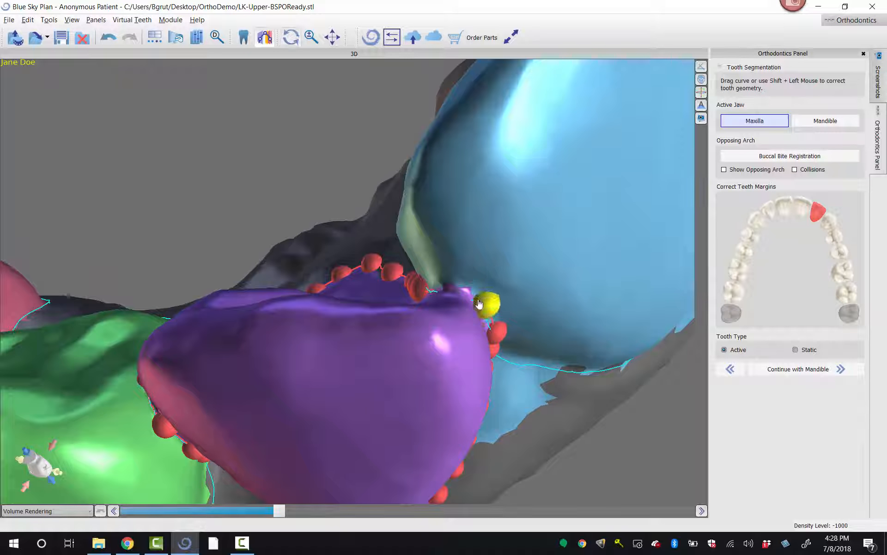
{"action": "left_click", "coordinate": [492, 282]}
{"action": "left_click_drag", "start_coordinate": [492, 314], "coordinate": [470, 304]}
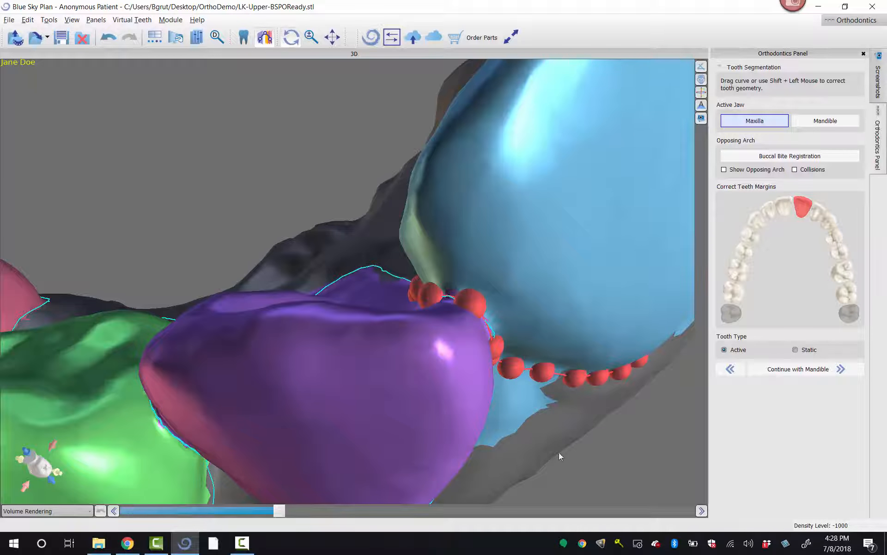
Fine-tune the facial margins of the purple left lateral incisor and the blue left central incisor along their shared contact line.
{"action": "left_click", "coordinate": [470, 370]}
{"action": "left_click_drag", "start_coordinate": [234, 144], "coordinate": [232, 145]}
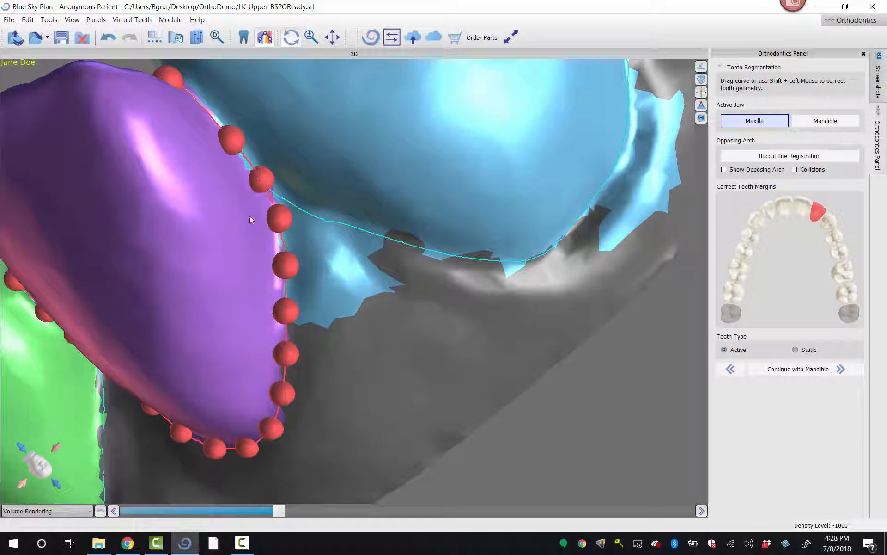
{"action": "mouse_move", "coordinate": [260, 178]}
{"action": "left_mouse_down"}
{"action": "mouse_move", "coordinate": [282, 160]}
{"action": "mouse_move", "coordinate": [260, 177]}
{"action": "left_mouse_up"}
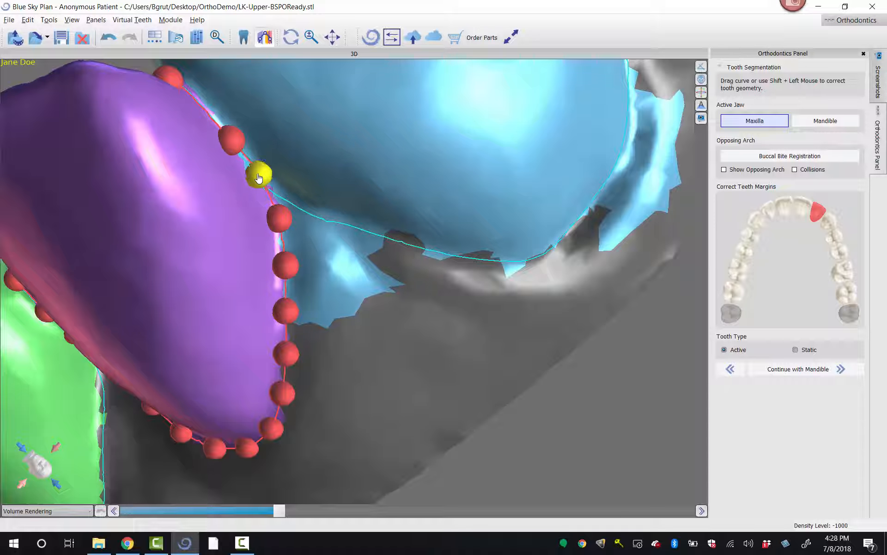
{"action": "left_click", "coordinate": [287, 172]}
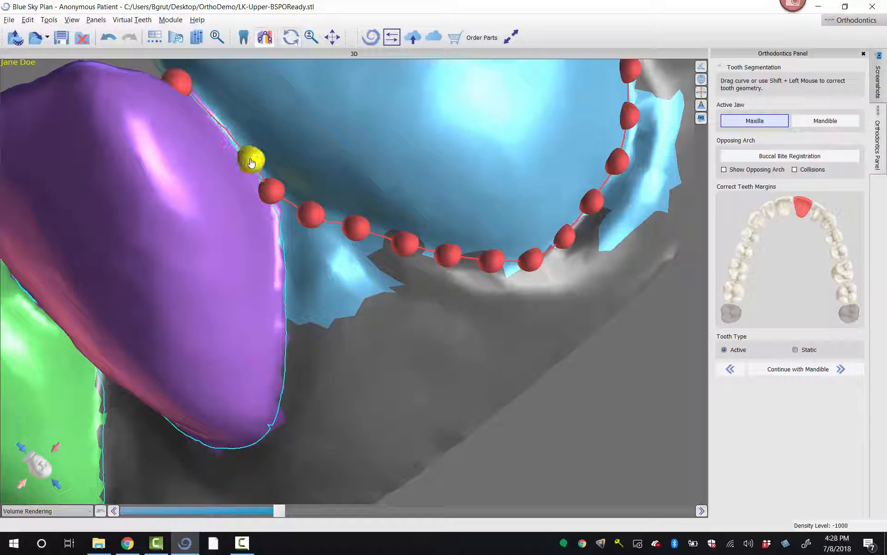
{"action": "left_click_drag", "start_coordinate": [251, 162], "coordinate": [247, 163]}
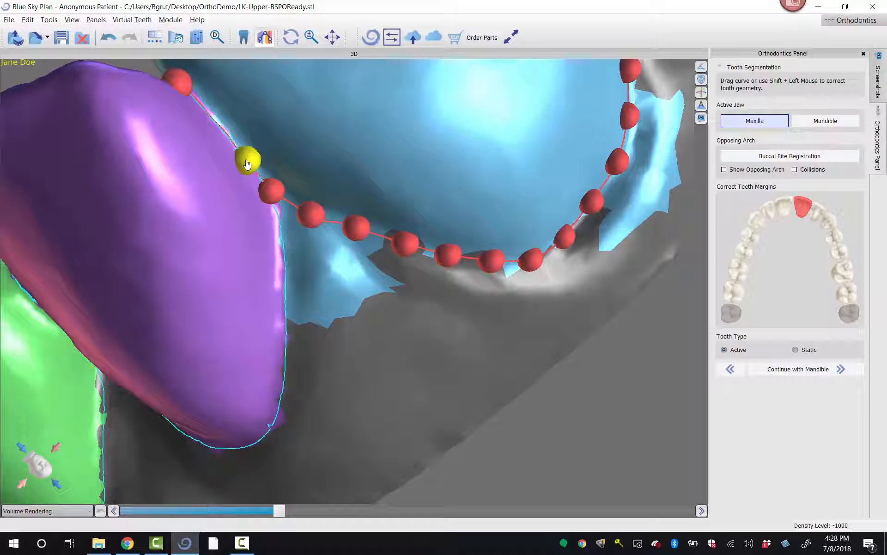
Correct the palatal margin of the green right central incisor where it meets the blue left central incisor.
{"action": "left_click_drag", "start_coordinate": [413, 330], "coordinate": [372, 420]}
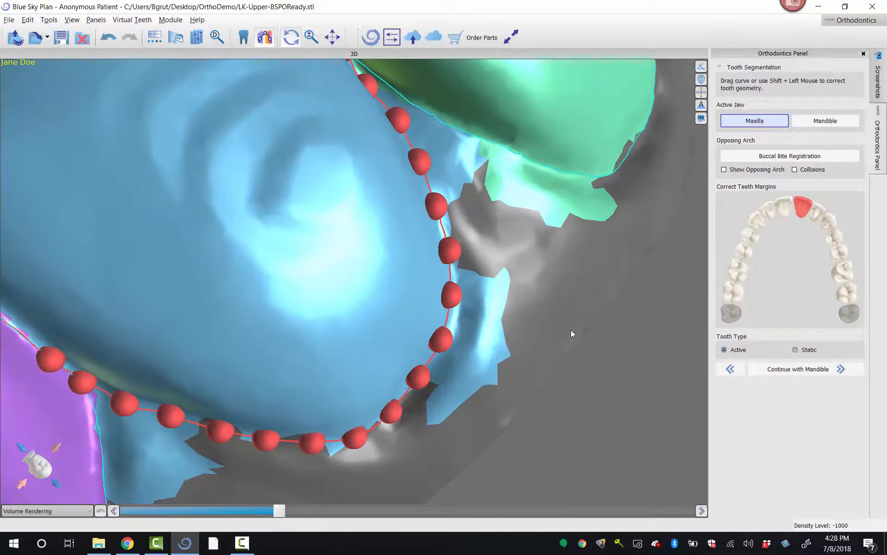
{"action": "left_click_drag", "start_coordinate": [571, 332], "coordinate": [525, 436]}
{"action": "left_click_drag", "start_coordinate": [174, 126], "coordinate": [543, 448]}
{"action": "left_click", "coordinate": [583, 444]}
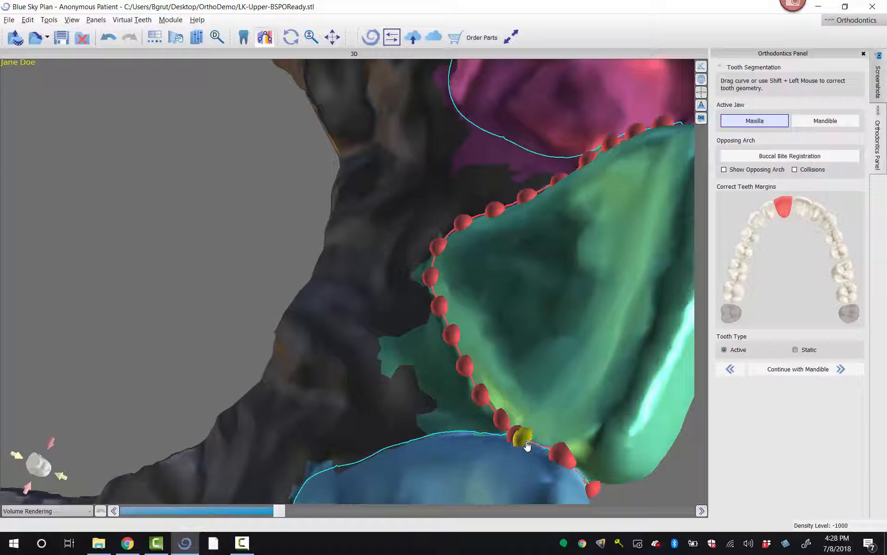
{"action": "left_click_drag", "start_coordinate": [661, 498], "coordinate": [544, 392]}
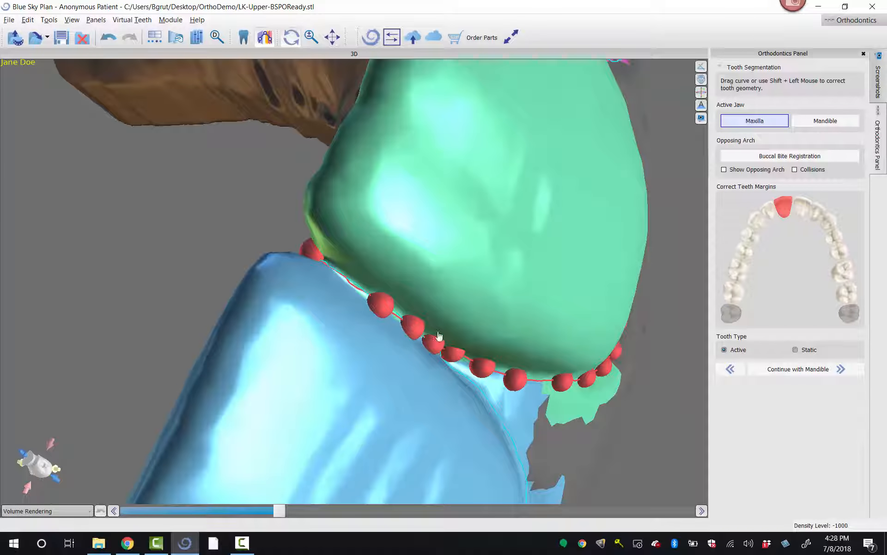
Move the facial margin points of the green right central incisor onto its contact with the magenta right lateral incisor.
{"action": "left_click_drag", "start_coordinate": [694, 254], "coordinate": [498, 391]}
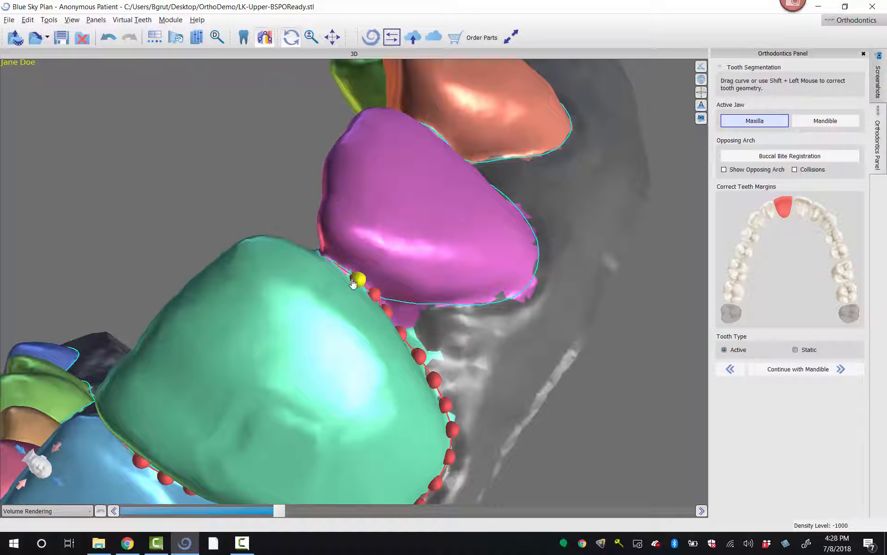
{"action": "left_click_drag", "start_coordinate": [351, 278], "coordinate": [322, 253]}
{"action": "left_click_drag", "start_coordinate": [378, 296], "coordinate": [357, 277]}
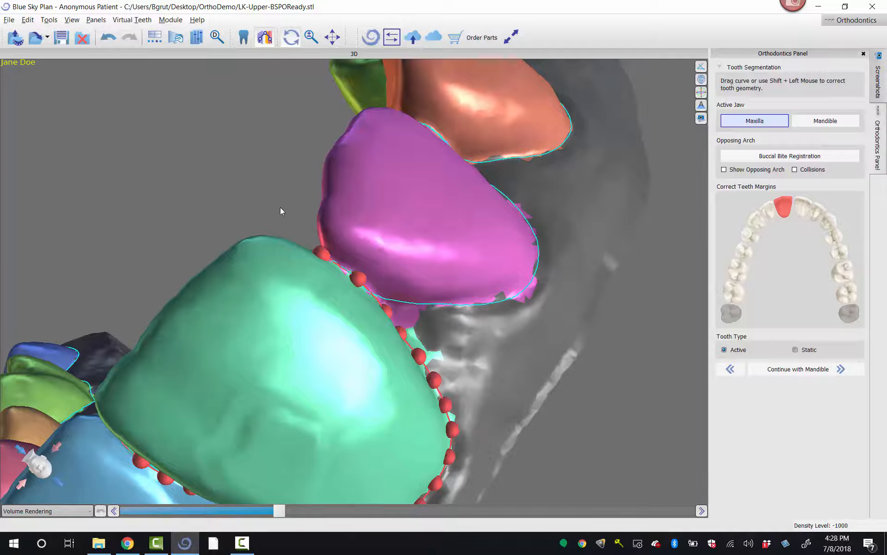
Correct the palatal margin of the magenta right lateral incisor where it meets the green central incisor.
{"action": "left_click_drag", "start_coordinate": [282, 210], "coordinate": [592, 463]}
{"action": "scroll", "coordinate": [534, 406], "scroll_direction": "up", "scroll_amount": 2}
{"action": "left_click", "coordinate": [618, 443]}
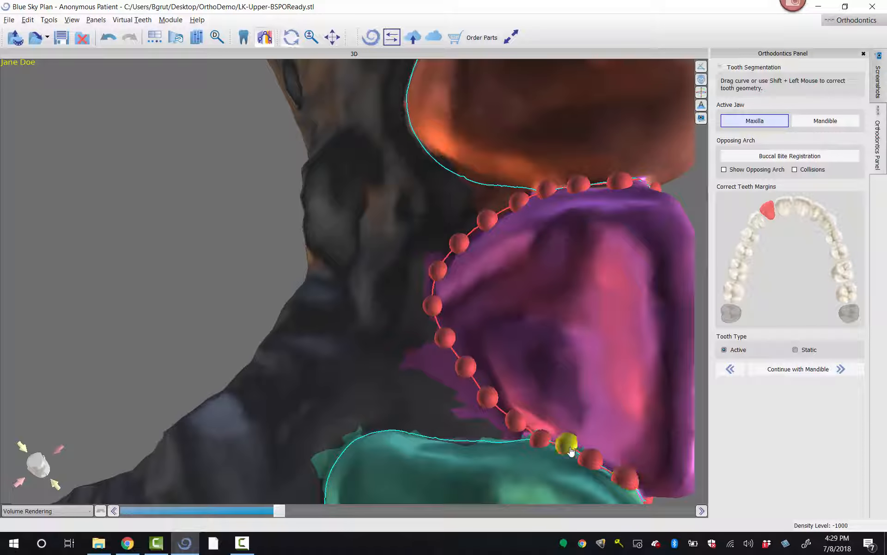
{"action": "left_click_drag", "start_coordinate": [543, 445], "coordinate": [546, 441]}
Correct the facial margins of the magenta right lateral incisor and the orange right canine at their shared contact.
{"action": "right_click_drag", "start_coordinate": [545, 442], "coordinate": [367, 254]}
{"action": "left_click_drag", "start_coordinate": [429, 190], "coordinate": [418, 179]}
{"action": "left_click", "coordinate": [455, 177]}
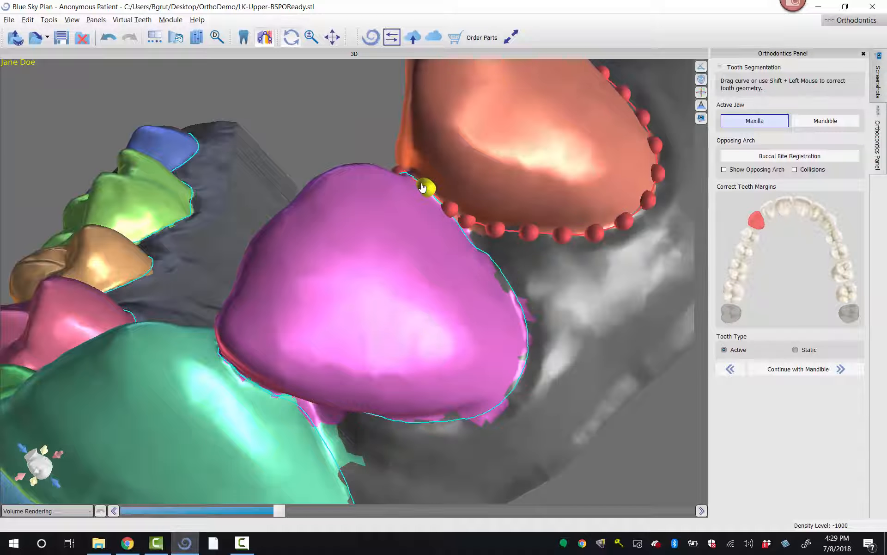
{"action": "right_click_drag", "start_coordinate": [415, 178], "coordinate": [426, 235]}
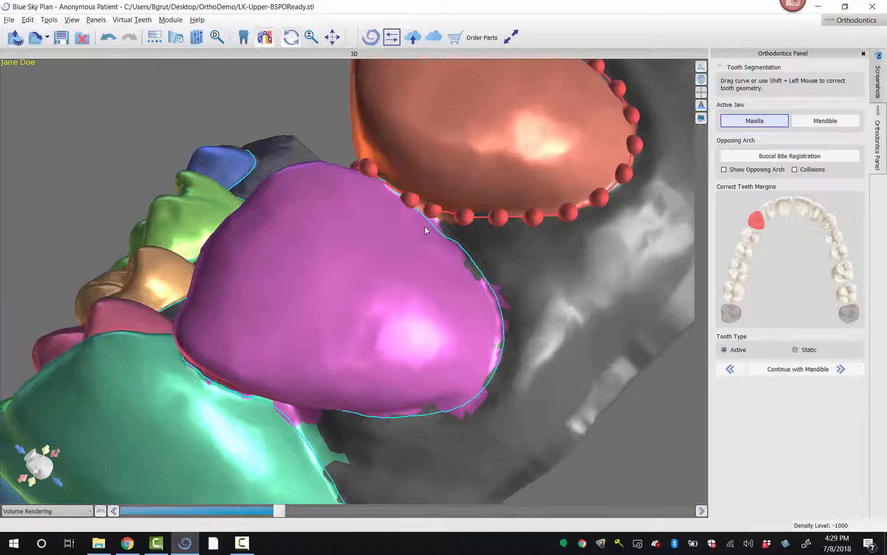
{"action": "left_click", "coordinate": [426, 226]}
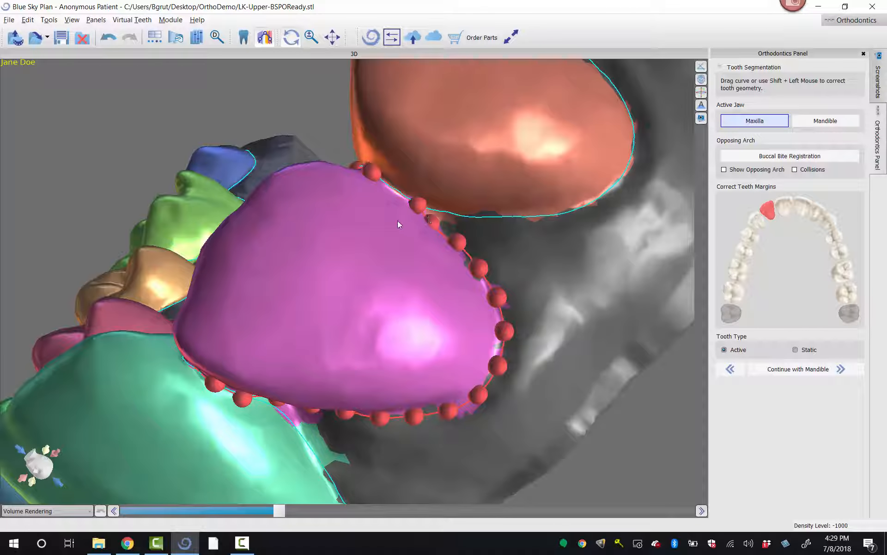
{"action": "left_click", "coordinate": [432, 195]}
Correct the margins of the orange right canine and the green right first premolar at their contact, on the palatal and facial sides.
{"action": "right_click_drag", "start_coordinate": [333, 144], "coordinate": [484, 222]}
{"action": "right_click_drag", "start_coordinate": [503, 183], "coordinate": [664, 274]}
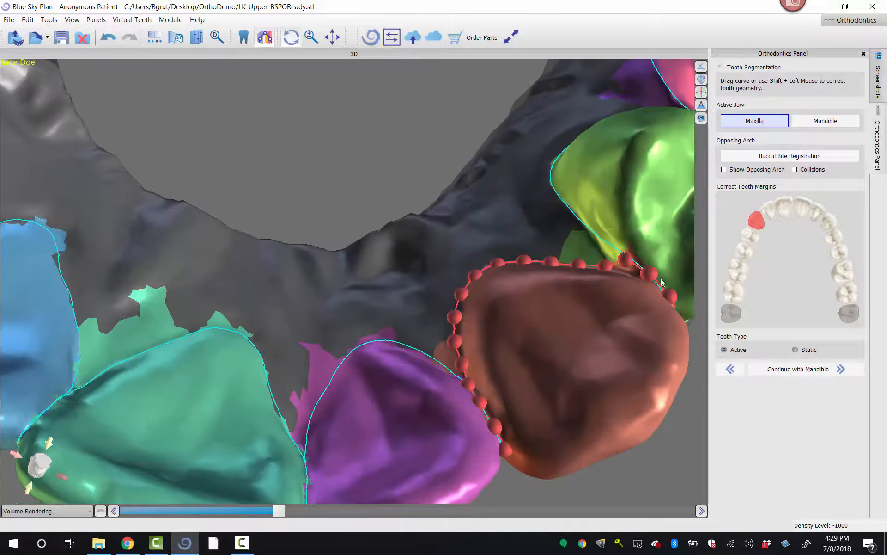
{"action": "left_click_drag", "start_coordinate": [625, 259], "coordinate": [623, 274]}
{"action": "left_click", "coordinate": [629, 261]}
{"action": "left_click_drag", "start_coordinate": [631, 267], "coordinate": [594, 240]}
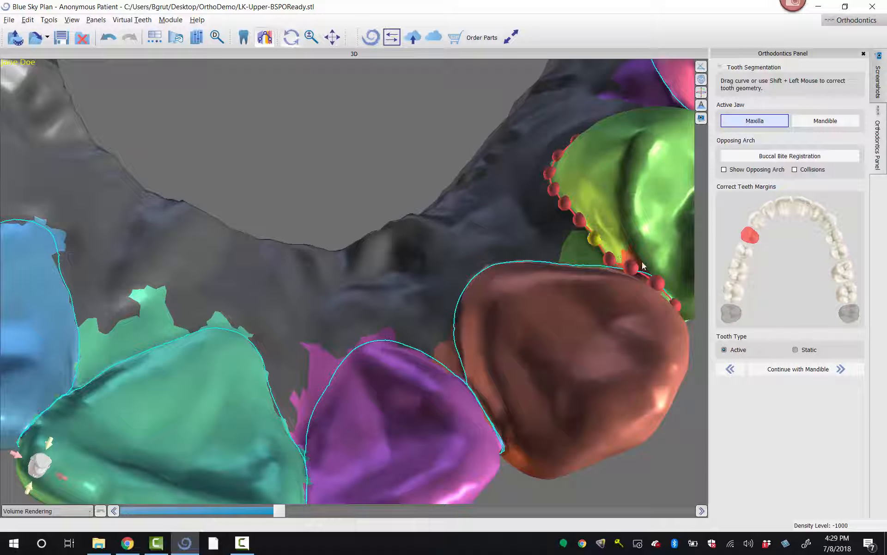
{"action": "left_click", "coordinate": [651, 294]}
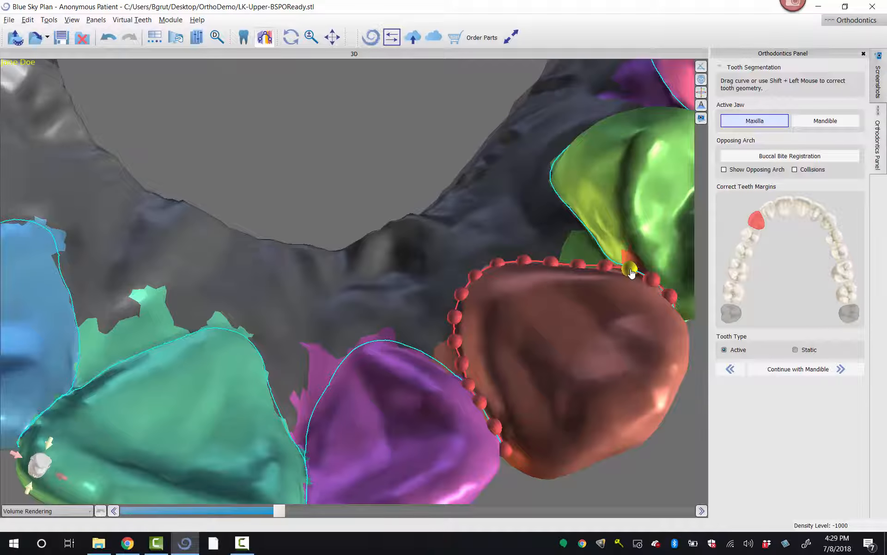
{"action": "left_click_drag", "start_coordinate": [678, 419], "coordinate": [417, 290]}
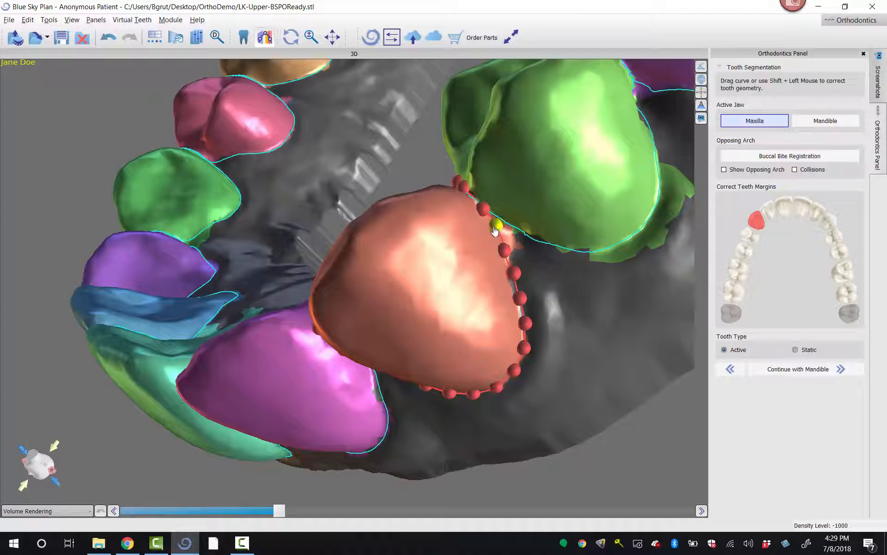
{"action": "scroll", "coordinate": [400, 181], "scroll_direction": "down", "scroll_amount": 4}
{"action": "left_click_drag", "start_coordinate": [361, 155], "coordinate": [416, 208]}
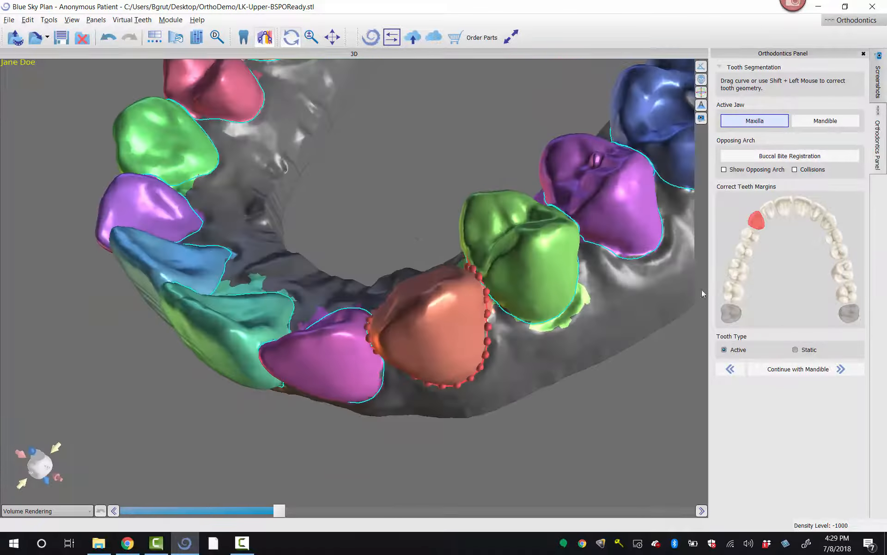
Switch the active jaw to the mandible and correct the facial margin of the green right central incisor beside the blue central incisor.
{"action": "left_click", "coordinate": [825, 120]}
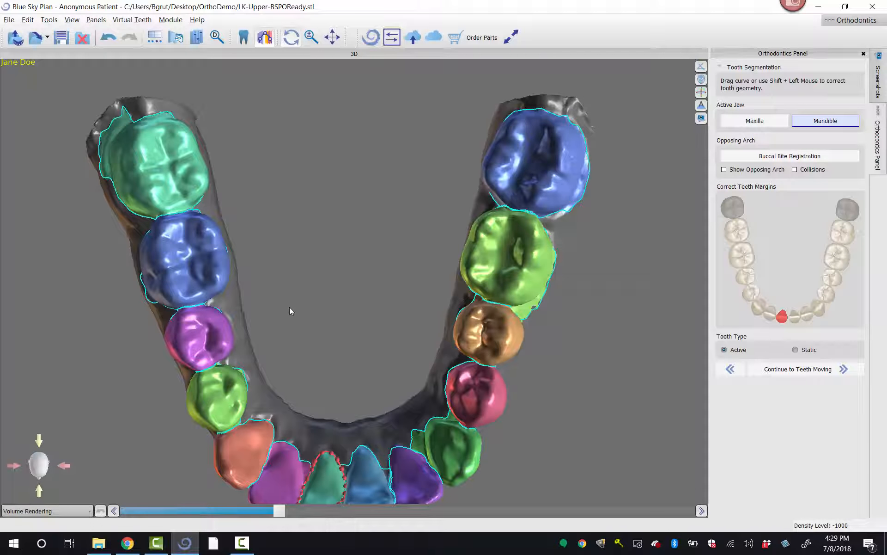
{"action": "left_click_drag", "start_coordinate": [289, 306], "coordinate": [346, 332]}
{"action": "scroll", "coordinate": [335, 277], "scroll_direction": "up", "scroll_amount": 5}
{"action": "left_click_drag", "start_coordinate": [334, 277], "coordinate": [338, 425]}
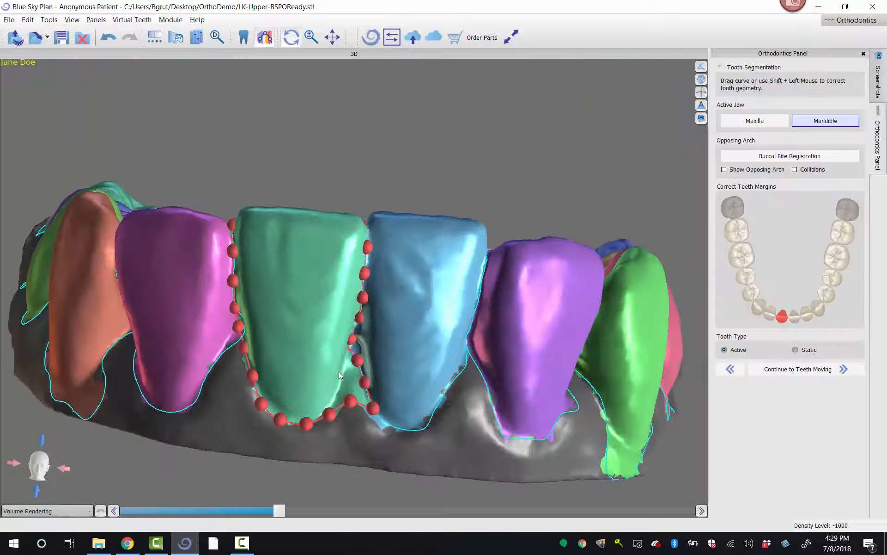
{"action": "left_click_drag", "start_coordinate": [339, 375], "coordinate": [300, 198]}
{"action": "left_click_drag", "start_coordinate": [196, 204], "coordinate": [283, 224]}
{"action": "left_click_drag", "start_coordinate": [228, 275], "coordinate": [224, 292]}
Redraw the lingual margin of the orange left second premolar, cutting off the gum flap beside the green first molar.
{"action": "left_click", "coordinate": [131, 203]}
{"action": "left_click_drag", "start_coordinate": [55, 296], "coordinate": [159, 307]}
{"action": "left_click_drag", "start_coordinate": [180, 198], "coordinate": [204, 252], "text": "shift"}
{"action": "left_click_drag", "start_coordinate": [220, 294], "coordinate": [508, 305]}
{"action": "left_click", "coordinate": [286, 208]}
{"action": "left_click_drag", "start_coordinate": [206, 201], "coordinate": [319, 262], "text": "shift"}
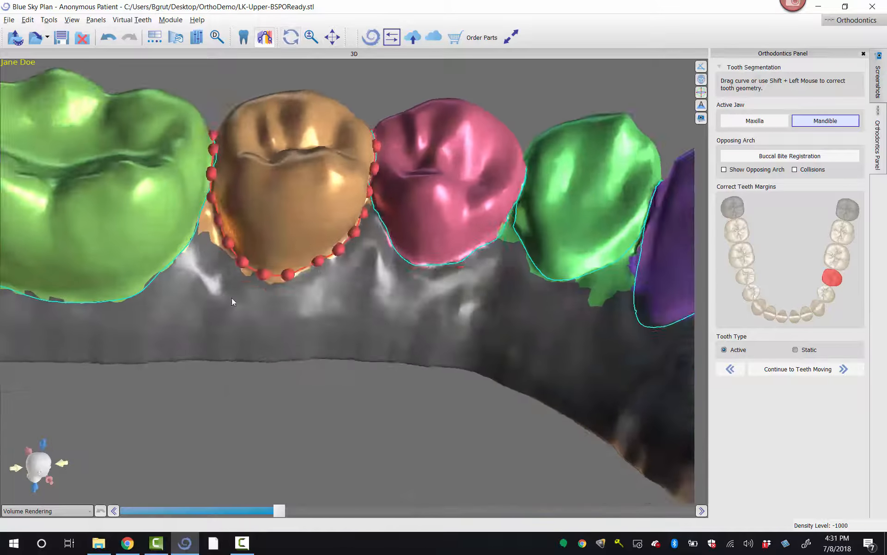
Redraw the buccal margin of the pink left first premolar to cut off the pointed gum flap next to the green canine.
{"action": "left_click_drag", "start_coordinate": [296, 314], "coordinate": [555, 319]}
{"action": "left_click", "coordinate": [457, 256]}
{"action": "left_click", "coordinate": [208, 217]}
{"action": "left_click_drag", "start_coordinate": [416, 416], "coordinate": [324, 184]}
{"action": "left_click", "coordinate": [370, 369]}
{"action": "left_click_drag", "start_coordinate": [554, 232], "coordinate": [277, 162]}
{"action": "left_click", "coordinate": [259, 286]}
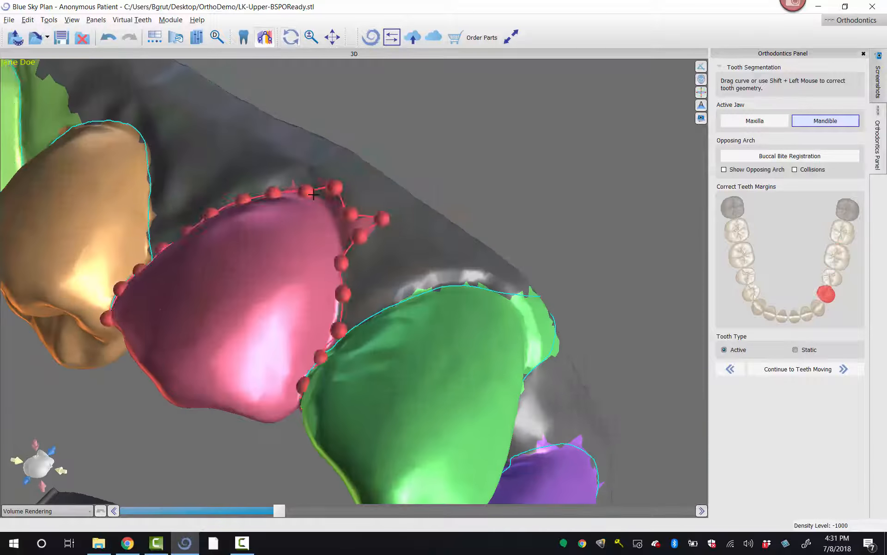
{"action": "left_click_drag", "start_coordinate": [555, 208], "coordinate": [462, 194]}
Correct the facial margin of the orange right canine so it follows the crown and leaves out the gum flap.
{"action": "left_click", "coordinate": [296, 333]}
{"action": "left_click_drag", "start_coordinate": [509, 306], "coordinate": [341, 231]}
{"action": "left_click", "coordinate": [157, 194]}
{"action": "left_click_drag", "start_coordinate": [462, 231], "coordinate": [393, 194]}
{"action": "left_click", "coordinate": [264, 259]}
{"action": "left_click_drag", "start_coordinate": [554, 240], "coordinate": [393, 208]}
{"action": "left_click", "coordinate": [379, 342]}
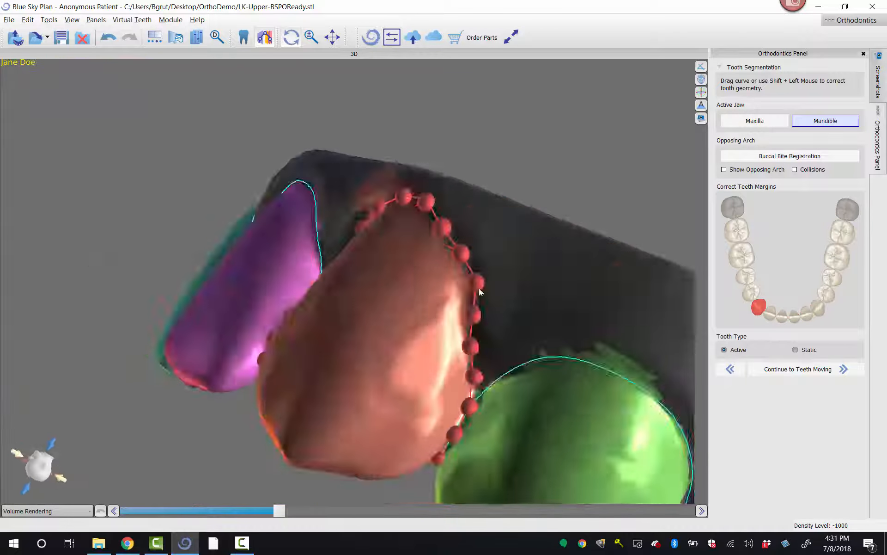
{"action": "left_click", "coordinate": [372, 199]}
{"action": "left_click_drag", "start_coordinate": [479, 289], "coordinate": [435, 194]}
Adjust the lingual margin of the green right central incisor at its contact with the blue left central incisor.
{"action": "left_click", "coordinate": [494, 203]}
{"action": "left_click_drag", "start_coordinate": [361, 271], "coordinate": [453, 287]}
{"action": "left_click", "coordinate": [383, 181]}
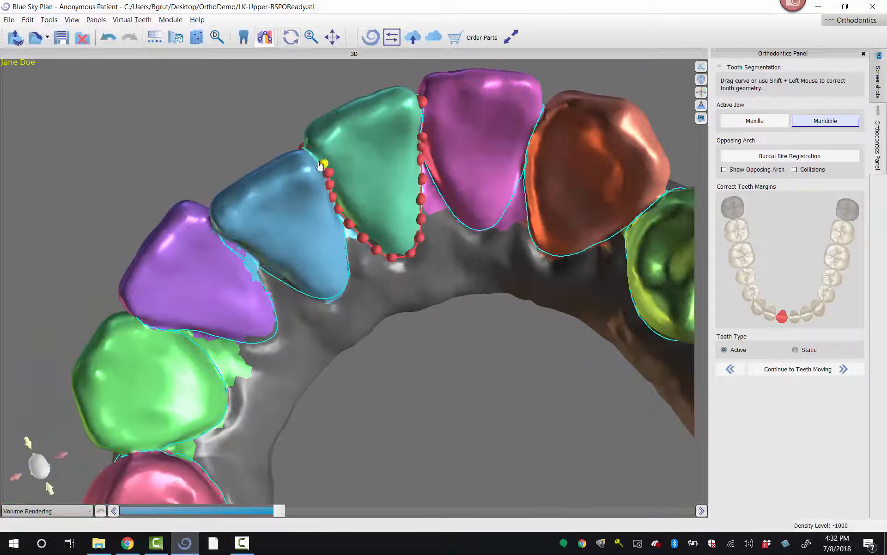
{"action": "left_click", "coordinate": [273, 198]}
Adjust the lingual margin of the purple left lateral incisor where it meets the blue left central incisor.
{"action": "left_click_drag", "start_coordinate": [351, 333], "coordinate": [375, 287]}
{"action": "left_click", "coordinate": [213, 222]}
{"action": "left_click_drag", "start_coordinate": [242, 196], "coordinate": [257, 209]}
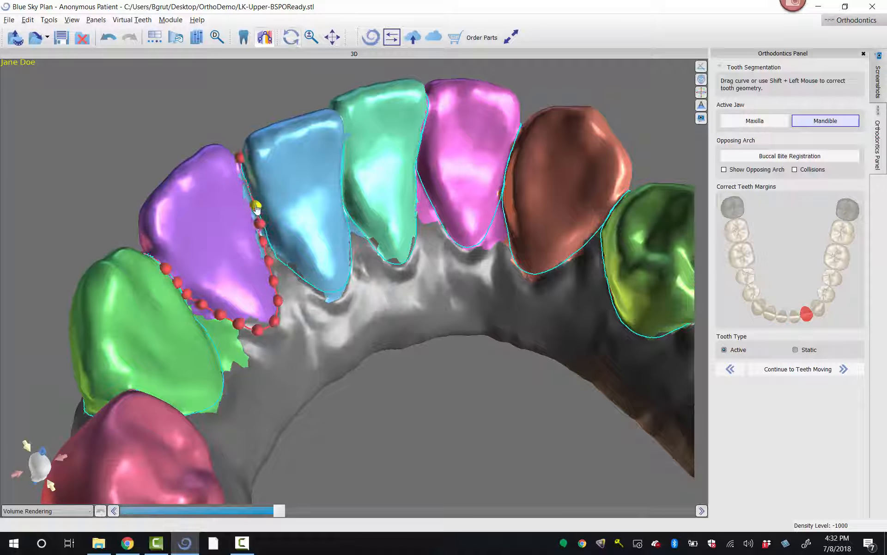
{"action": "left_click", "coordinate": [296, 208]}
{"action": "left_click", "coordinate": [139, 439]}
Correct the lingual margin of the purple left lateral incisor along its contact with the green left canine.
{"action": "left_click_drag", "start_coordinate": [315, 398], "coordinate": [242, 375]}
{"action": "scroll", "coordinate": [242, 376], "scroll_direction": "up", "scroll_amount": 5}
{"action": "left_click", "coordinate": [406, 90]}
{"action": "left_click_drag", "start_coordinate": [370, 305], "coordinate": [416, 351]}
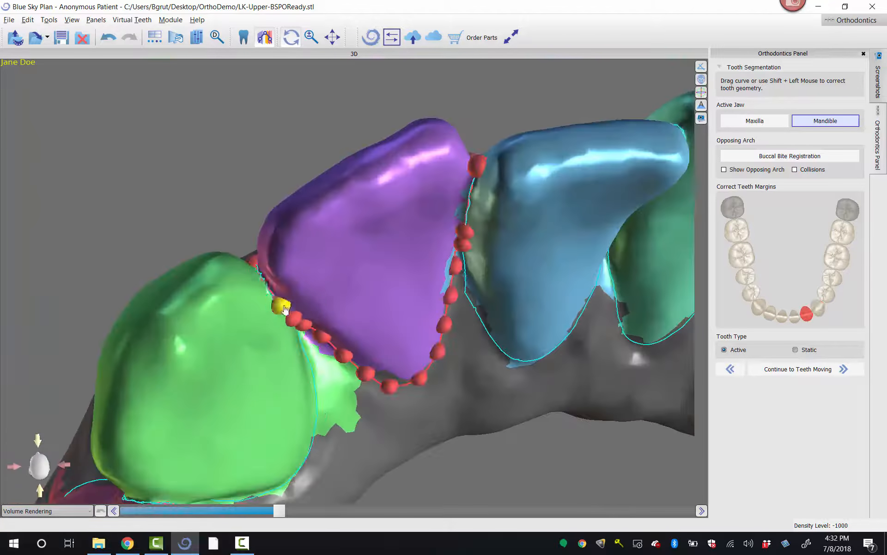
{"action": "left_click", "coordinate": [502, 242]}
Inspect the corrected margins of all mandibular teeth from the facial and occlusal sides.
{"action": "scroll", "coordinate": [572, 383], "scroll_direction": "down", "scroll_amount": 5}
{"action": "left_click_drag", "start_coordinate": [551, 430], "coordinate": [622, 197]}
{"action": "left_click_drag", "start_coordinate": [71, 237], "coordinate": [486, 457]}
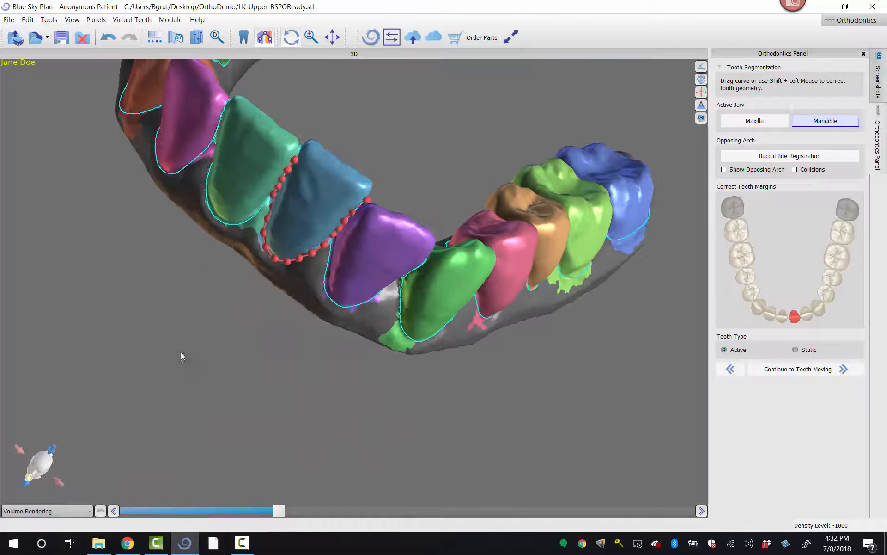
{"action": "left_click_drag", "start_coordinate": [193, 347], "coordinate": [279, 224]}
{"action": "scroll", "coordinate": [284, 186], "scroll_direction": "down", "scroll_amount": 5}
{"action": "middle_click_drag", "start_coordinate": [277, 188], "coordinate": [370, 248]}
{"action": "left_click_drag", "start_coordinate": [377, 184], "coordinate": [378, 282]}
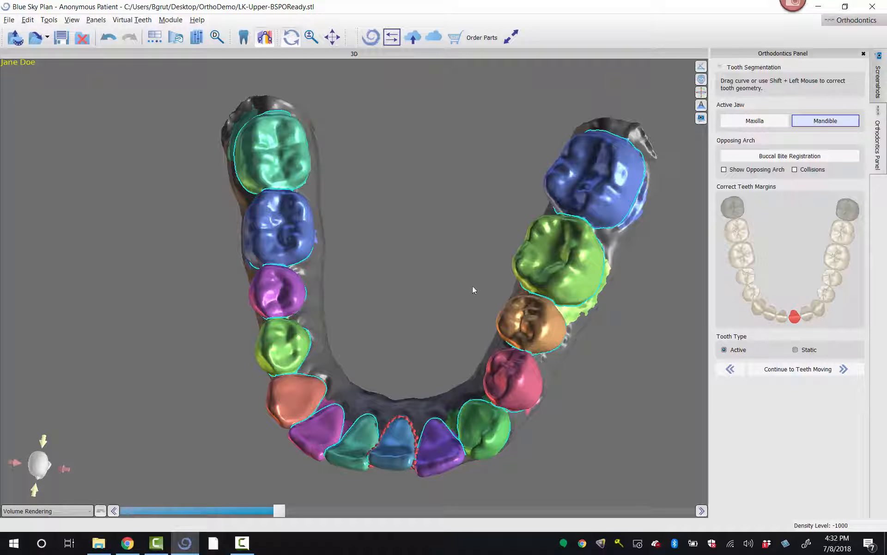
{"action": "left_click_drag", "start_coordinate": [439, 286], "coordinate": [466, 250]}
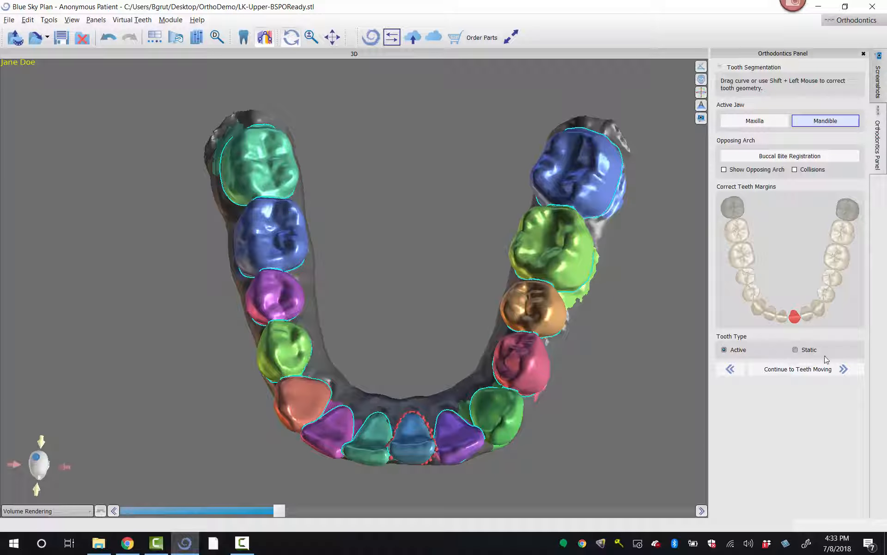
{"action": "left_click_drag", "start_coordinate": [444, 291], "coordinate": [340, 251]}
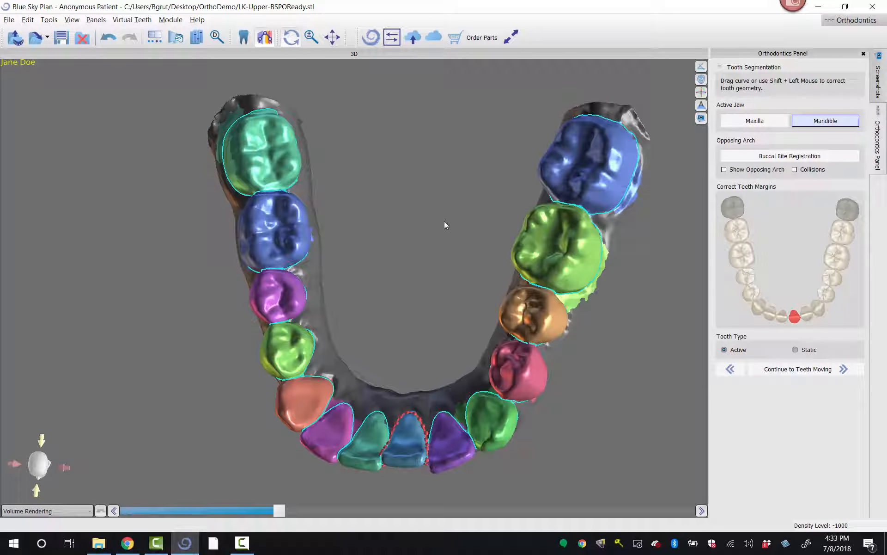
{"action": "left_click_drag", "start_coordinate": [444, 226], "coordinate": [487, 221]}
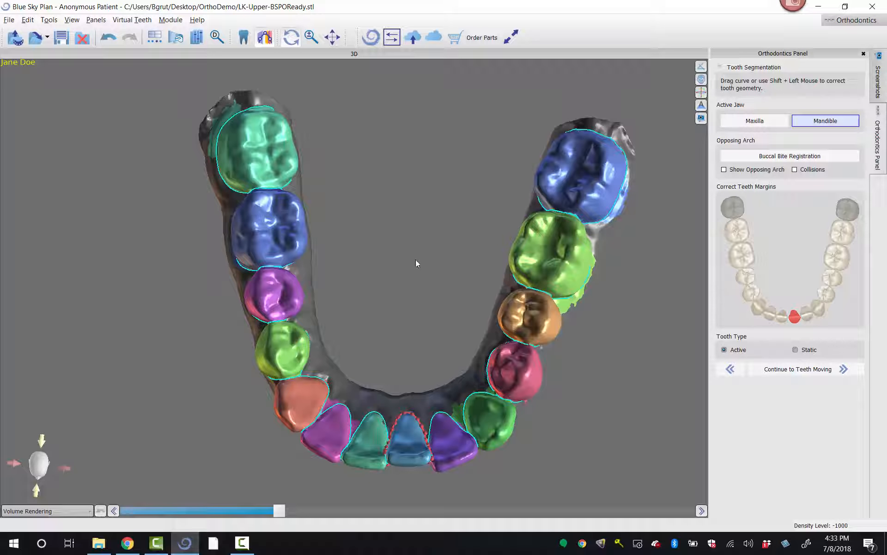
{"action": "left_click_drag", "start_coordinate": [412, 331], "coordinate": [390, 347]}
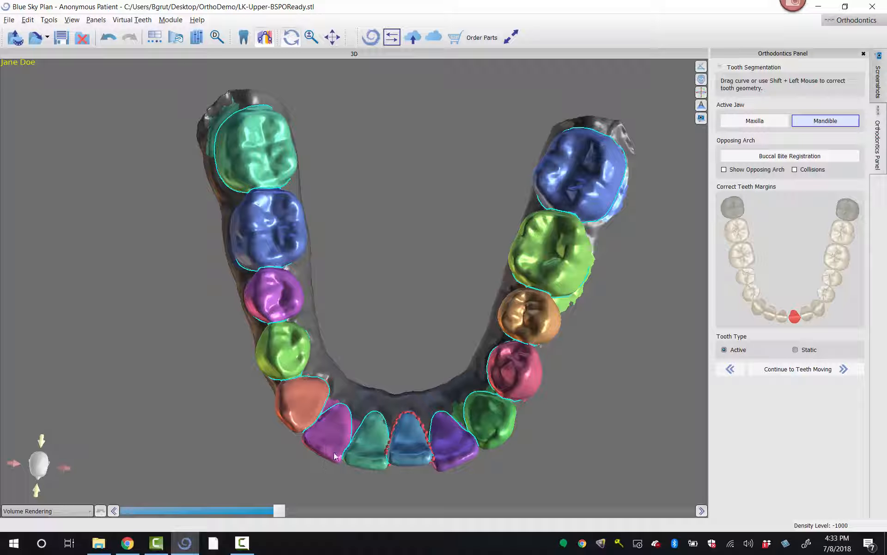
Set the mandibular right canine, both right premolars and both right molars to the Static tooth type.
{"action": "left_click", "coordinate": [297, 398]}
{"action": "left_click", "coordinate": [799, 350]}
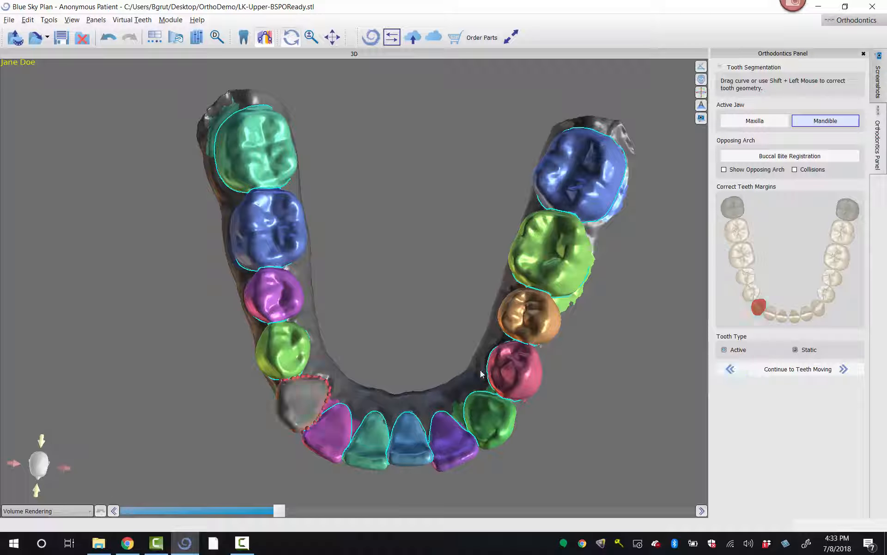
{"action": "left_click", "coordinate": [799, 351]}
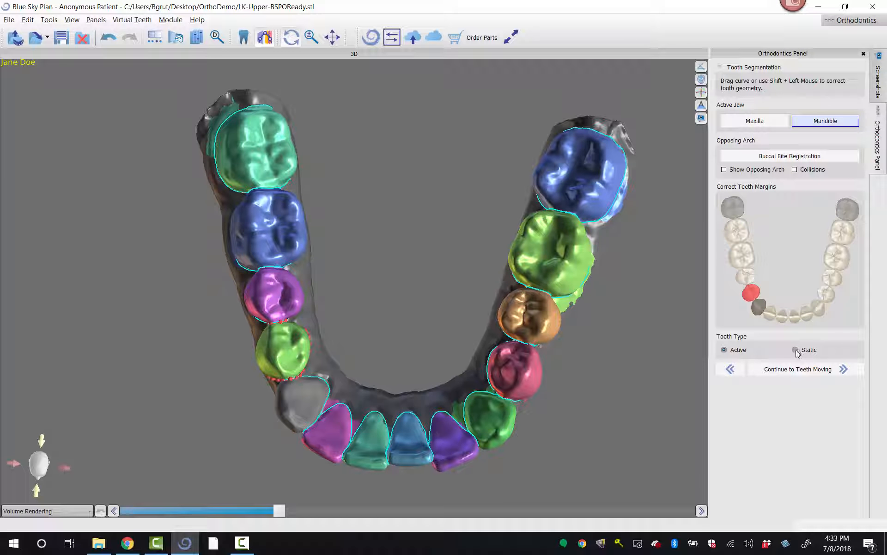
{"action": "left_click", "coordinate": [265, 298]}
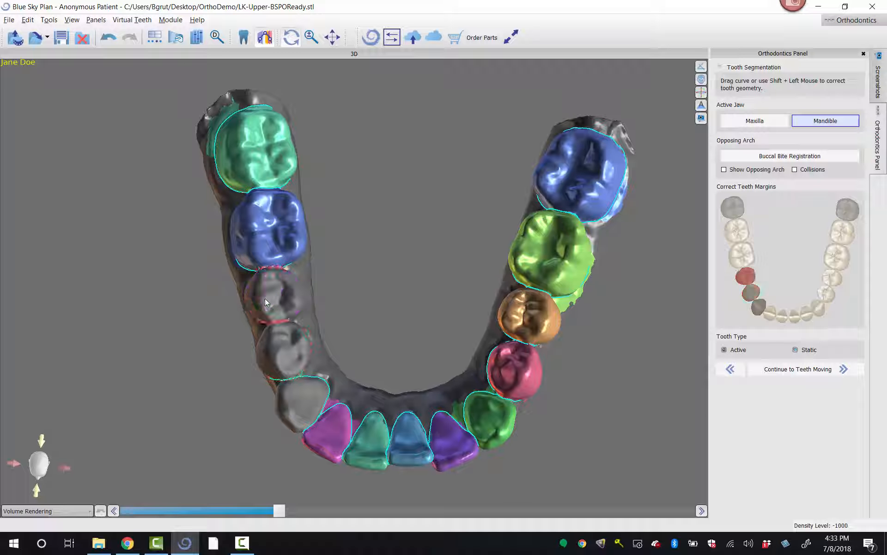
{"action": "left_click", "coordinate": [248, 193]}
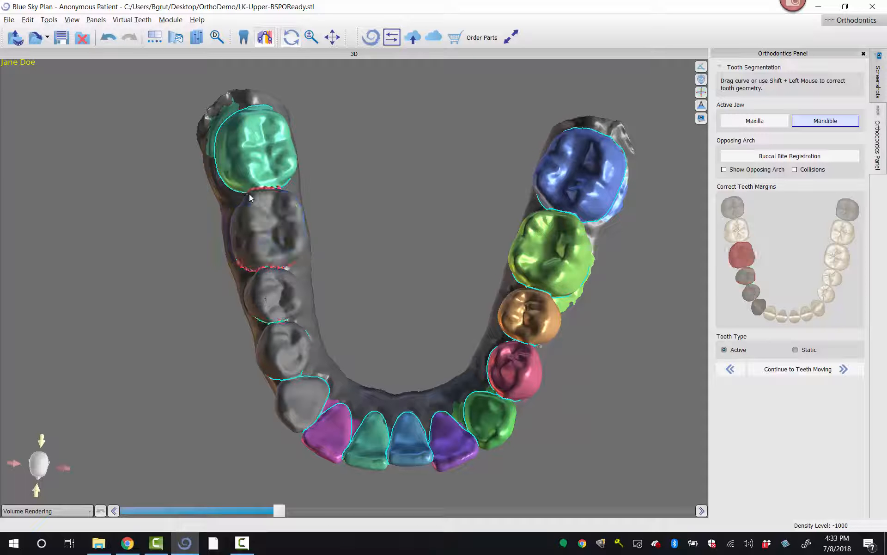
{"action": "left_click", "coordinate": [251, 160]}
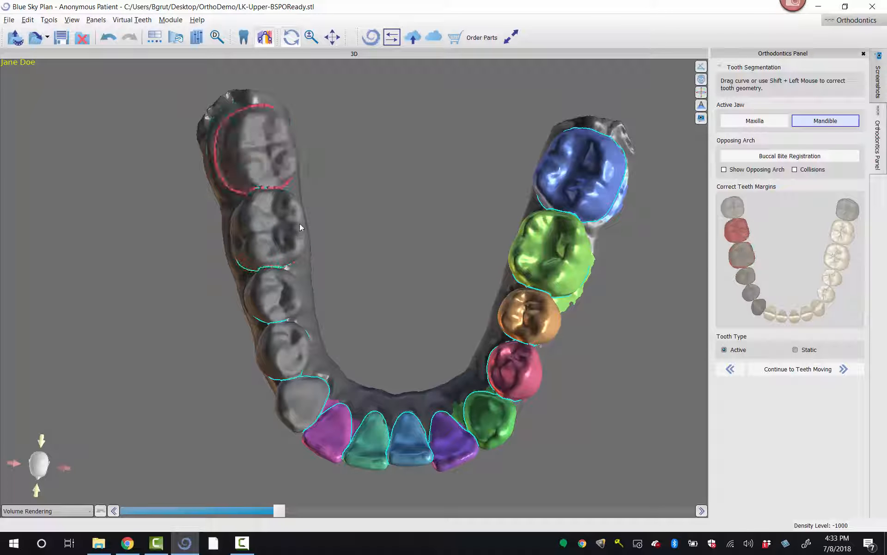
Make the mandibular left molars, premolars and canine static, leaving only the four lower incisors active.
{"action": "left_click", "coordinate": [847, 234]}
{"action": "left_click", "coordinate": [840, 265]}
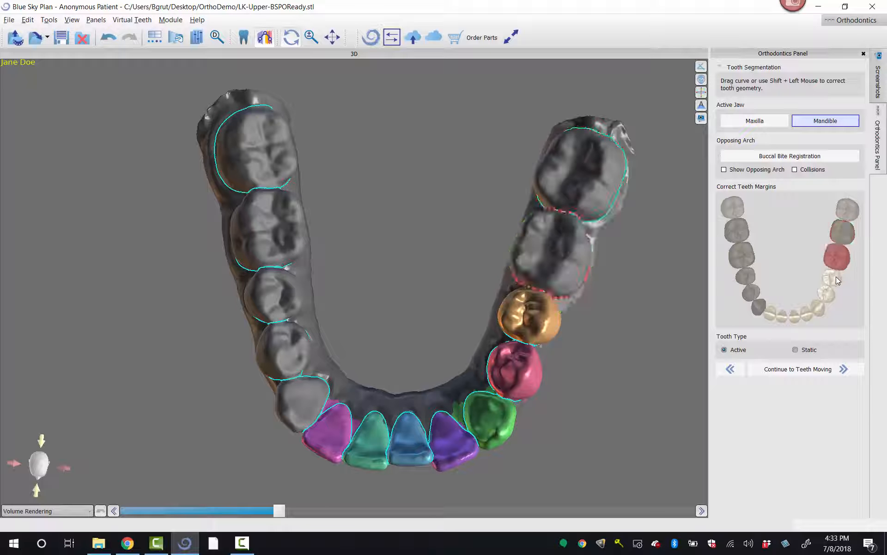
{"action": "left_click", "coordinate": [833, 281]}
{"action": "left_click", "coordinate": [826, 298]}
{"action": "left_click", "coordinate": [819, 310]}
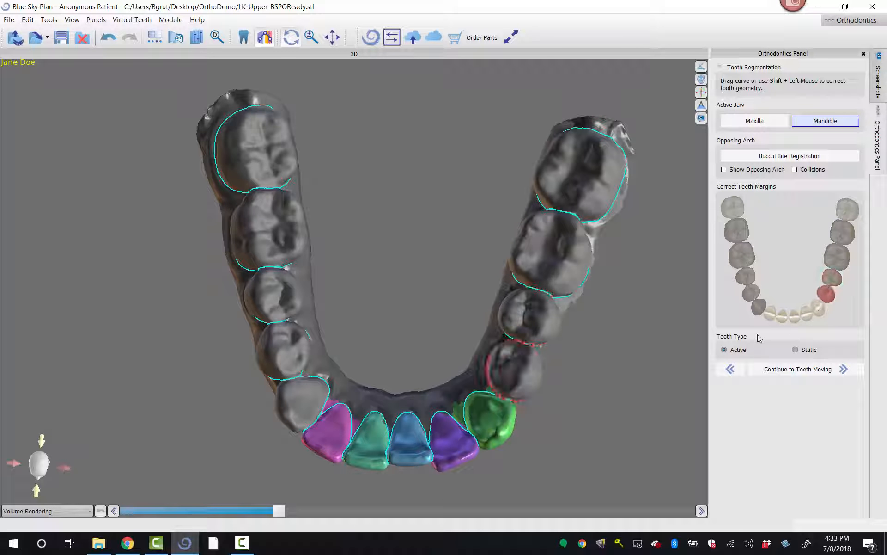
{"action": "left_click_drag", "start_coordinate": [558, 488], "coordinate": [530, 377]}
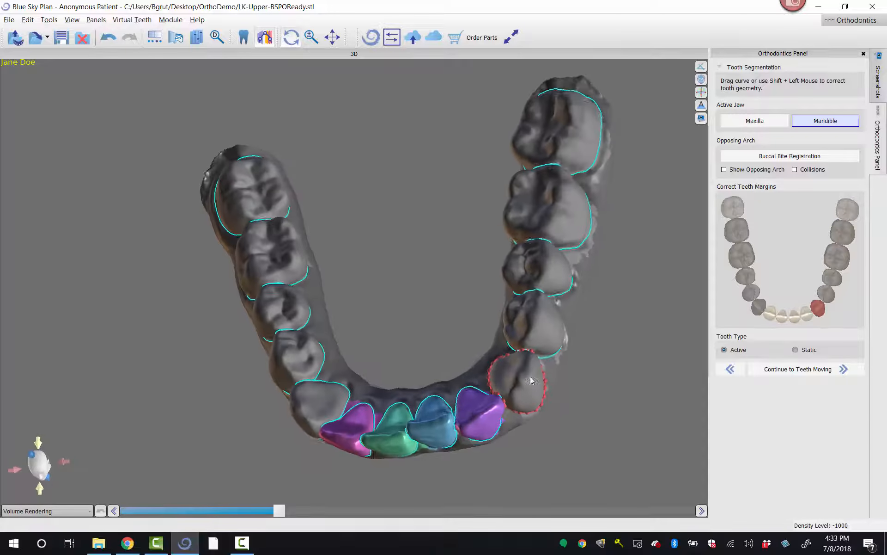
Switch the mandibular left first molar to active and back to static.
{"action": "left_click", "coordinate": [837, 260]}
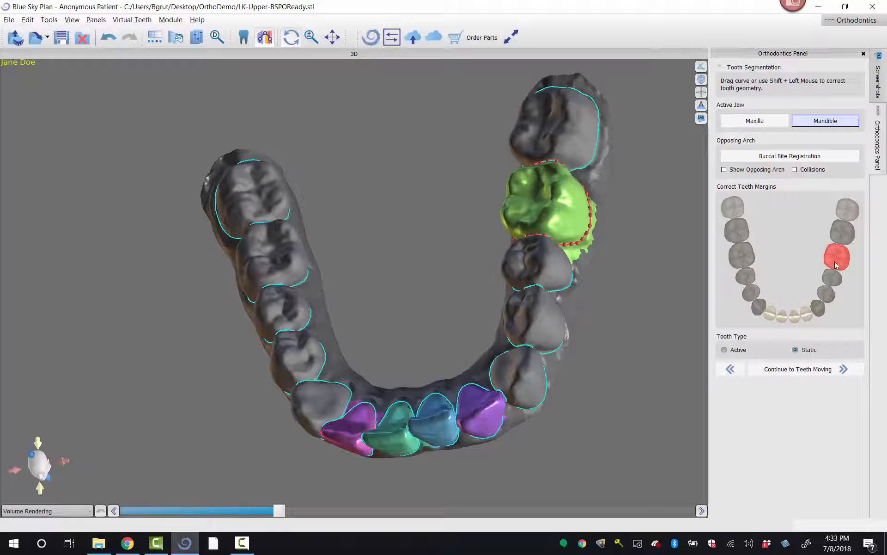
{"action": "left_click", "coordinate": [835, 261]}
{"action": "left_click_drag", "start_coordinate": [381, 279], "coordinate": [439, 351]}
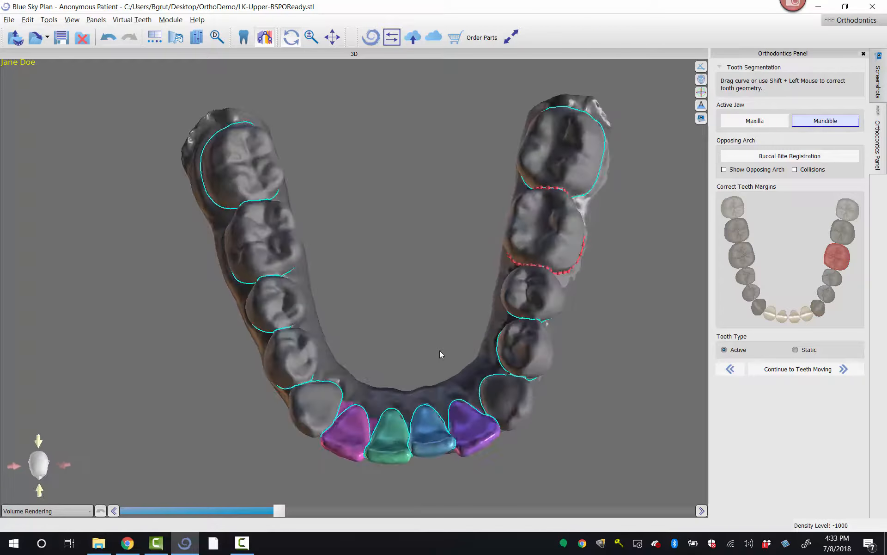
Examine the facial margins of the four active mandibular incisors, with the right central incisor selected.
{"action": "left_click_drag", "start_coordinate": [409, 320], "coordinate": [421, 163]}
{"action": "scroll", "coordinate": [400, 297], "scroll_direction": "up", "scroll_amount": 3}
{"action": "left_click", "coordinate": [403, 353]}
{"action": "scroll", "coordinate": [403, 353], "scroll_direction": "up", "scroll_amount": 1}
{"action": "left_click_drag", "start_coordinate": [406, 414], "coordinate": [375, 345]}
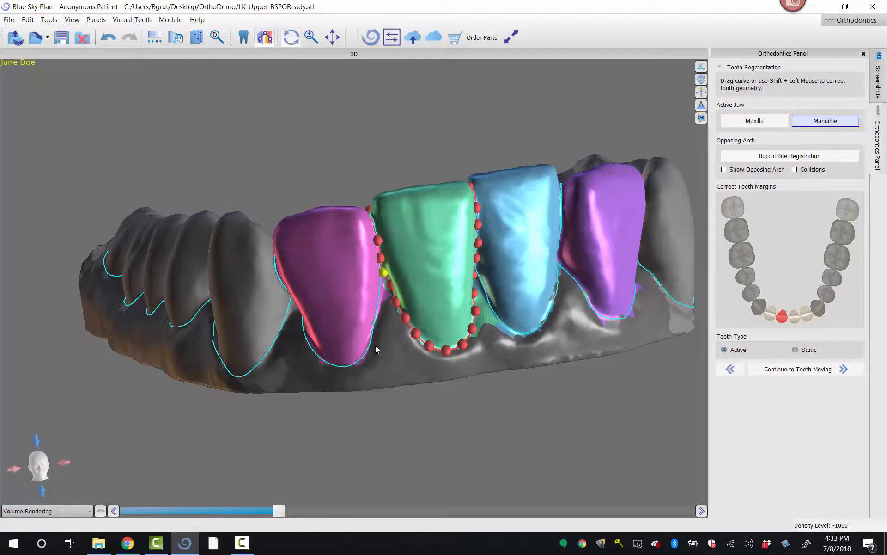
{"action": "left_click_drag", "start_coordinate": [374, 118], "coordinate": [444, 191]}
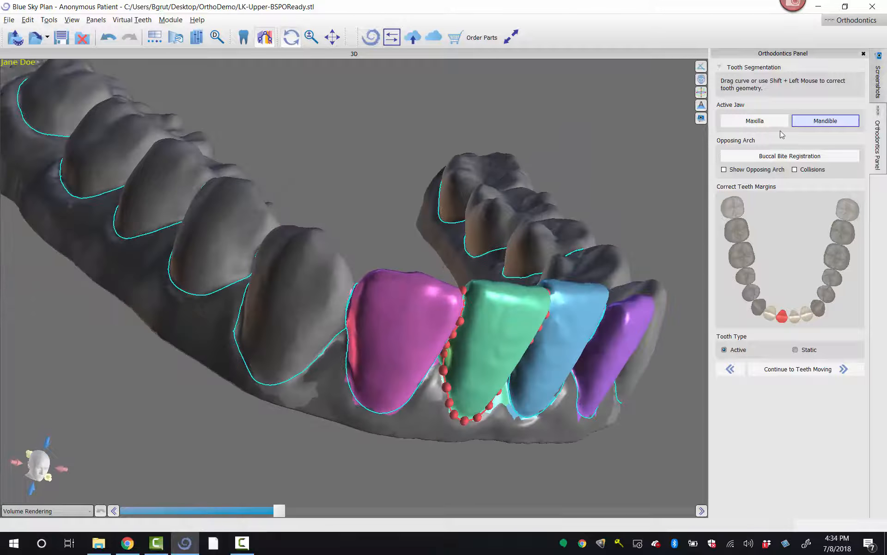
Make the maxilla the active jaw and set its right molars, premolars and canine to static.
{"action": "left_click", "coordinate": [776, 126]}
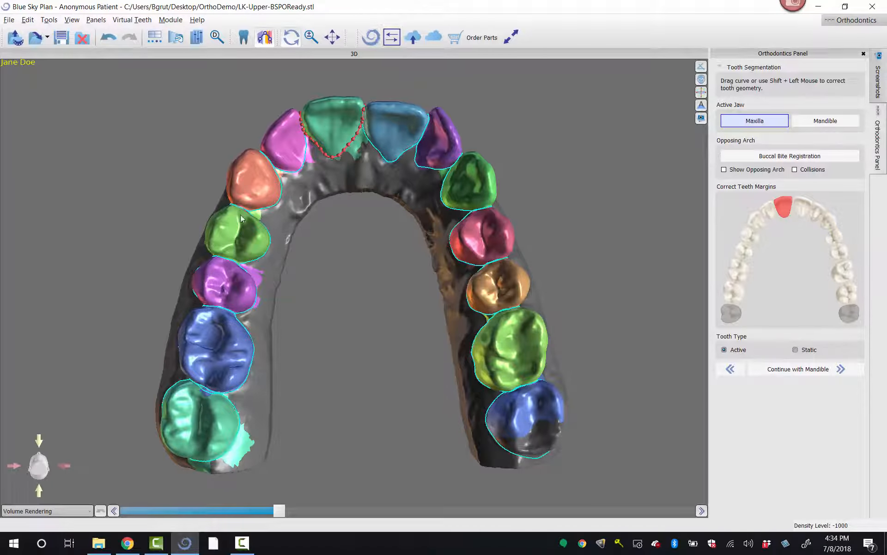
{"action": "double_click", "coordinate": [741, 294]}
{"action": "double_click", "coordinate": [742, 267]}
{"action": "double_click", "coordinate": [747, 250]}
{"action": "double_click", "coordinate": [750, 230]}
{"action": "double_click", "coordinate": [758, 222]}
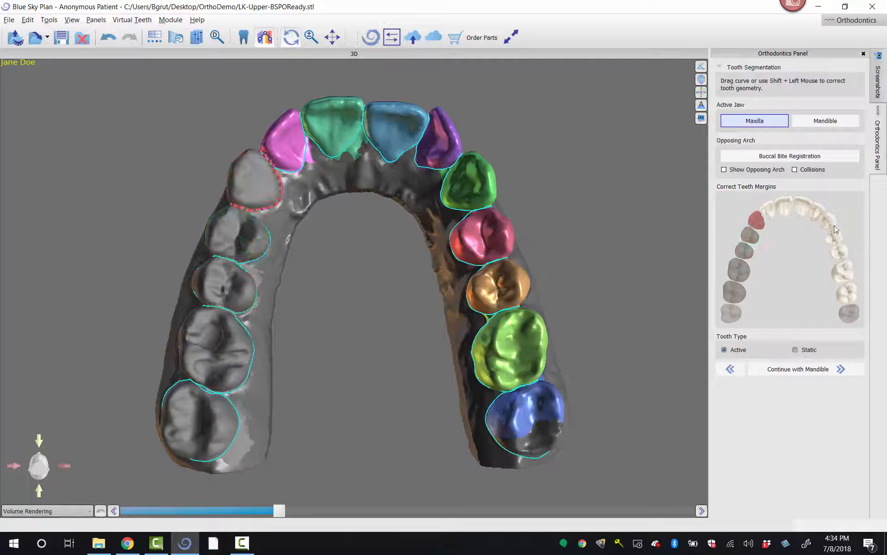
Set the maxillary left canine, both left premolars and both left molars to static.
{"action": "double_click", "coordinate": [832, 225]}
{"action": "double_click", "coordinate": [836, 238]}
{"action": "double_click", "coordinate": [840, 254]}
{"action": "double_click", "coordinate": [843, 269]}
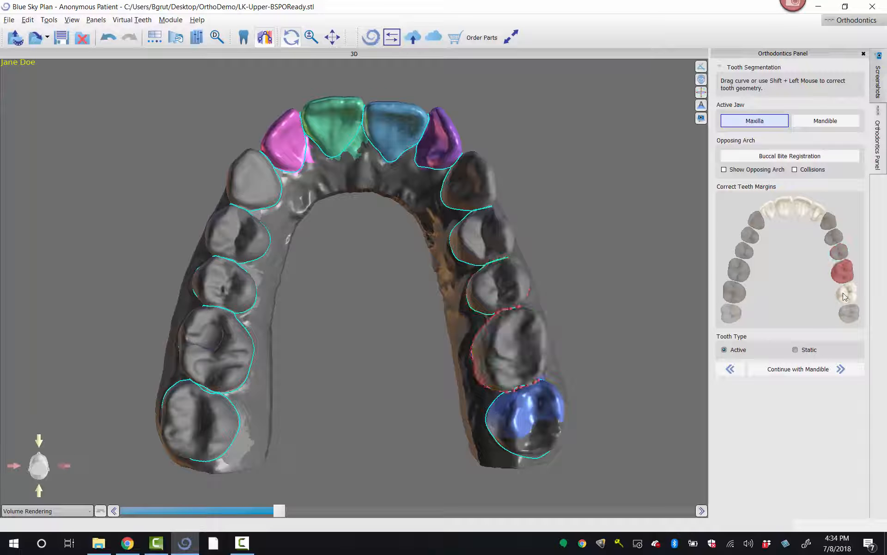
{"action": "double_click", "coordinate": [845, 294]}
Return to the mandible as the active jaw and continue to the Teeth Moving stage.
{"action": "left_click_drag", "start_coordinate": [405, 249], "coordinate": [366, 242]}
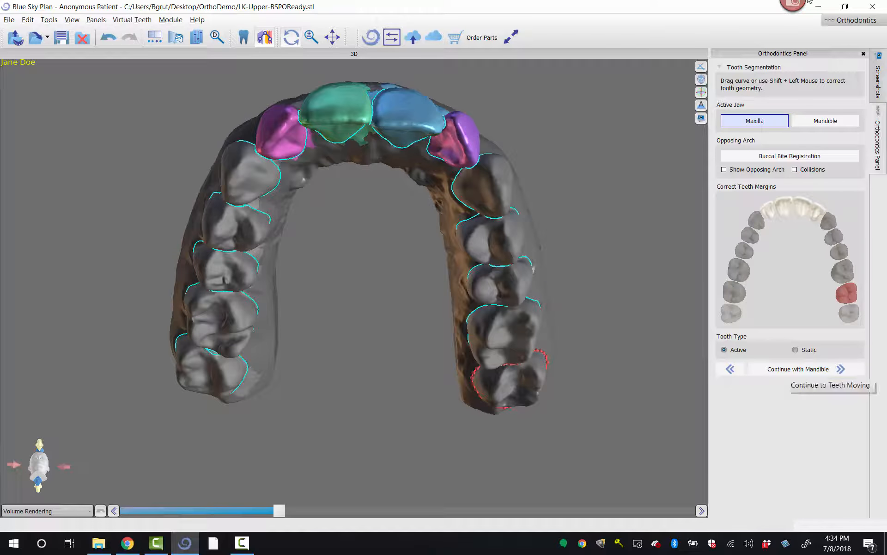
{"action": "left_click", "coordinate": [822, 124]}
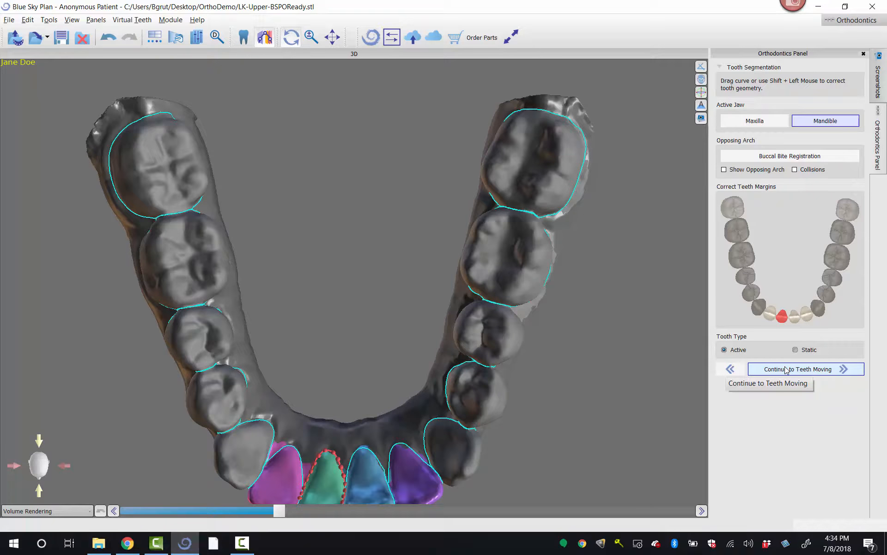
{"action": "left_click", "coordinate": [786, 369]}
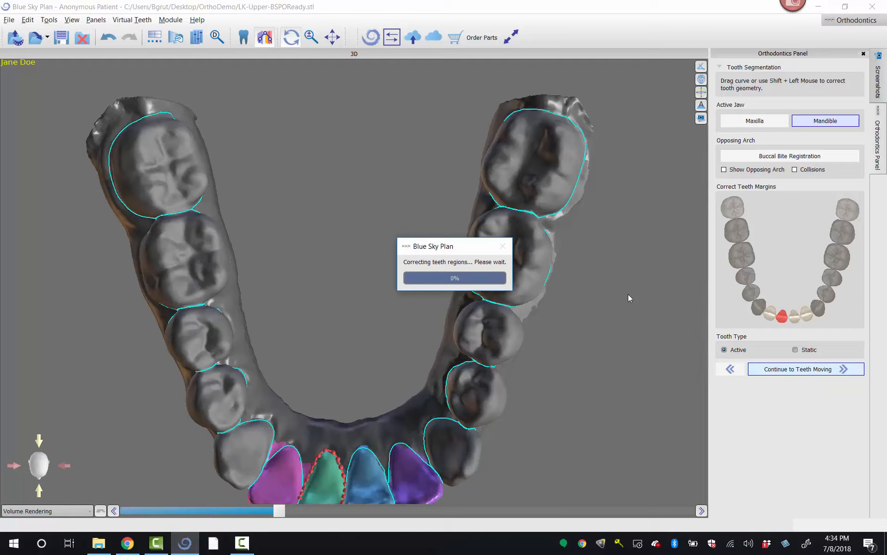